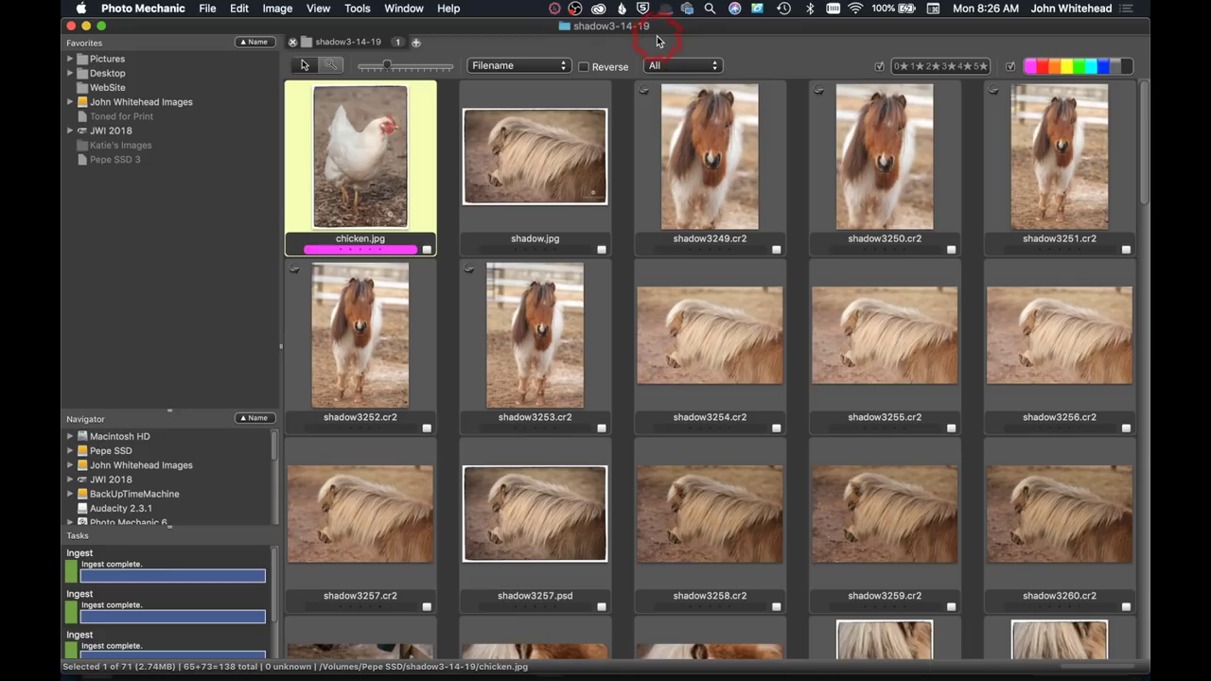
{"action": "left_click", "coordinate": [1131, 71]}
{"action": "left_click", "coordinate": [1132, 71]}
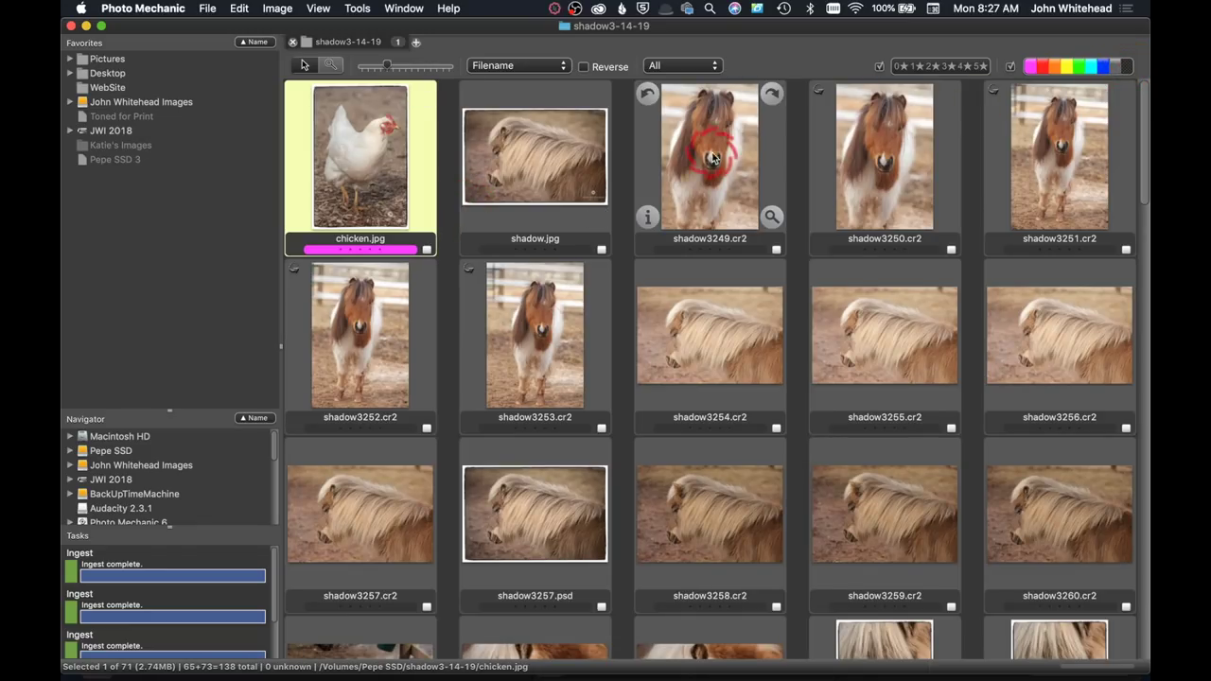
{"action": "left_click", "coordinate": [702, 248]}
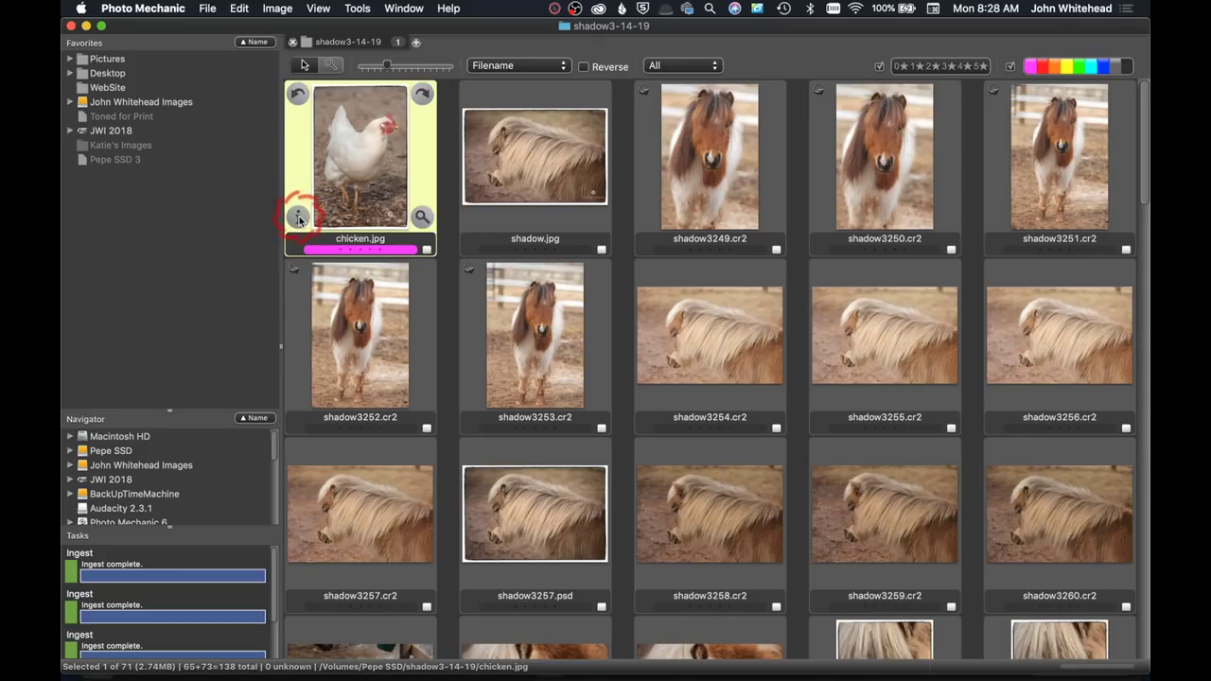
{"action": "left_click", "coordinate": [298, 218]}
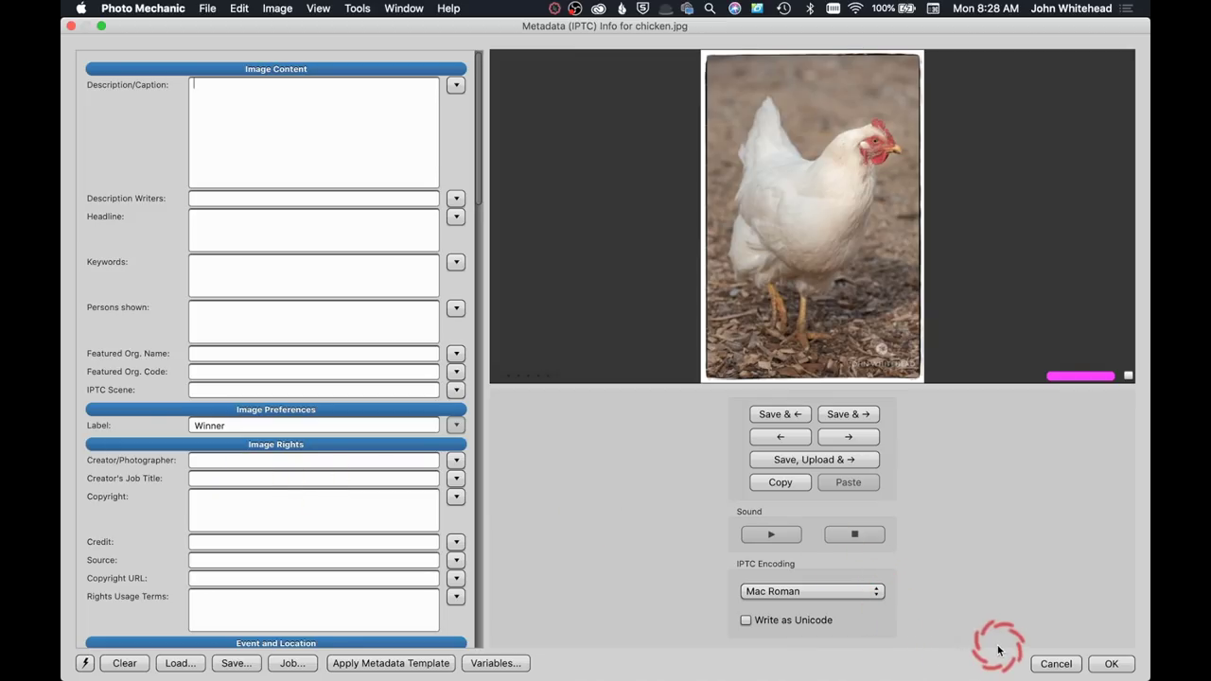
{"action": "left_click", "coordinate": [1110, 666]}
{"action": "mouse_move", "coordinate": [422, 219]}
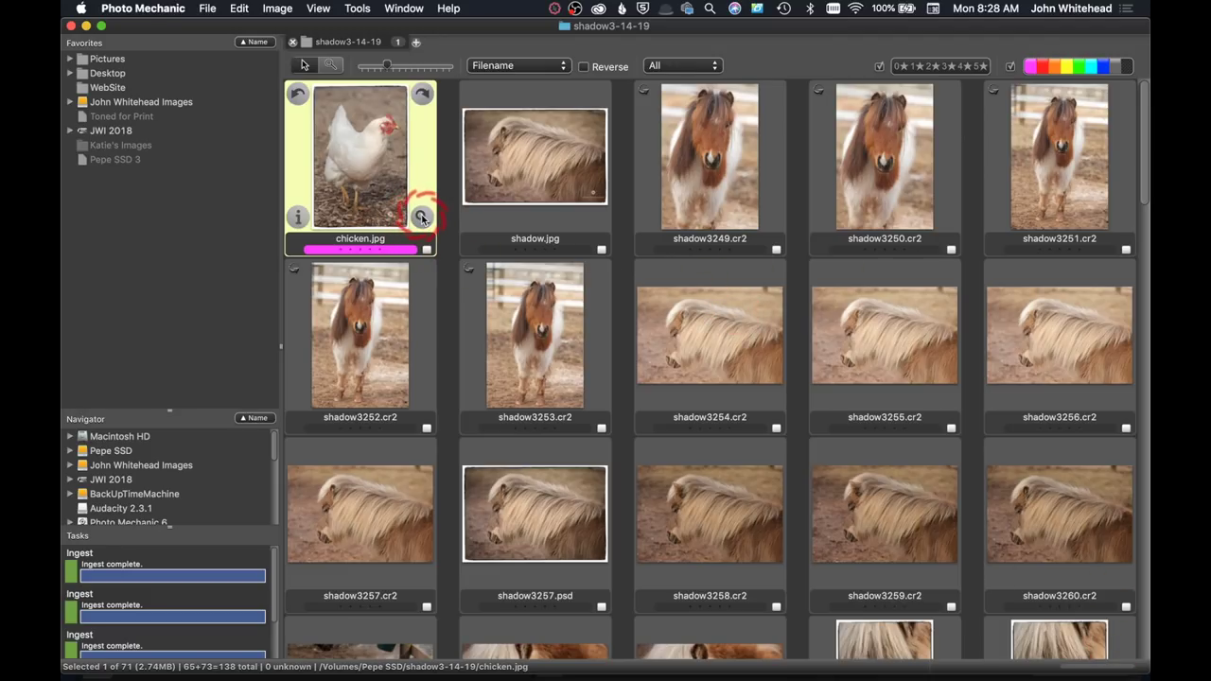
Open chicken.jpg in a large preview, step to shadow.jpg and back again
{"action": "left_click", "coordinate": [422, 218]}
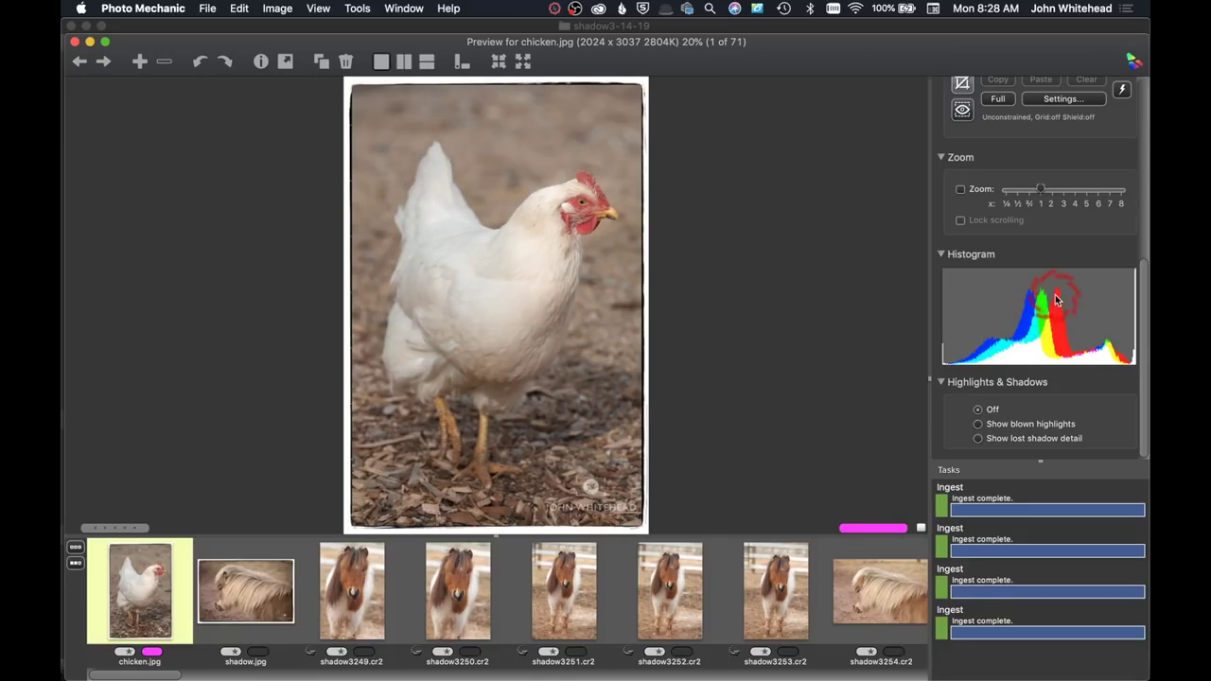
{"action": "scroll", "coordinate": [1057, 300], "scroll_direction": "up", "scroll_amount": 5}
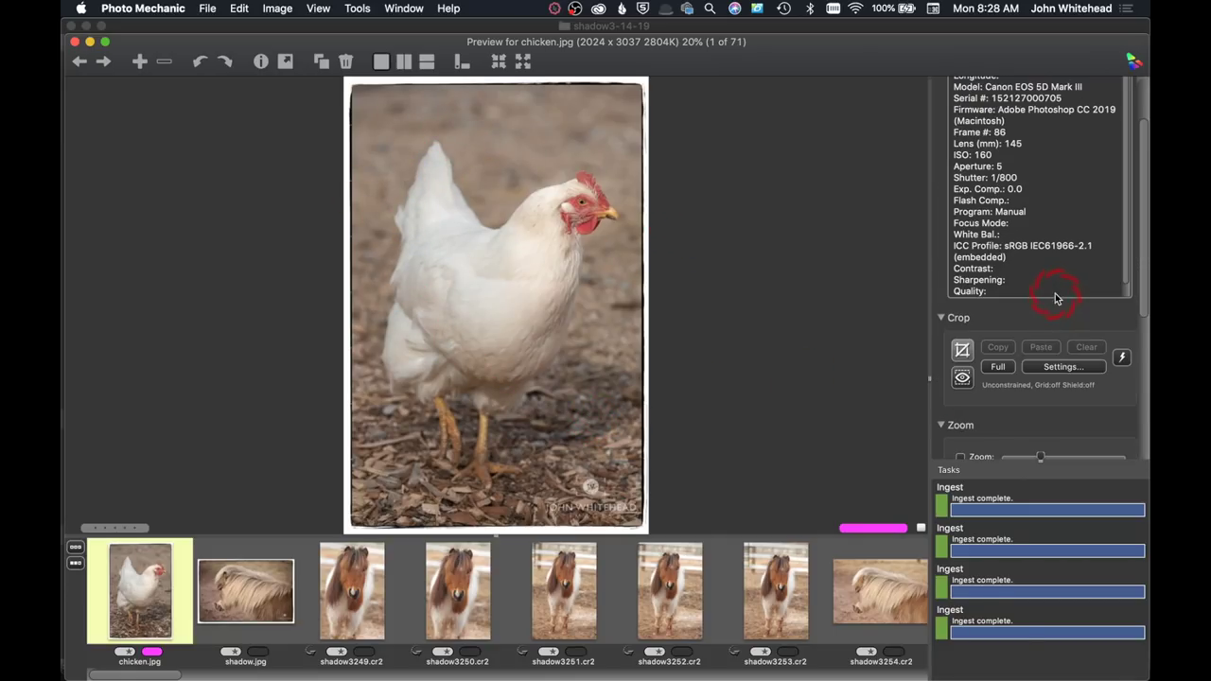
{"action": "left_click", "coordinate": [100, 65]}
{"action": "left_click", "coordinate": [80, 62]}
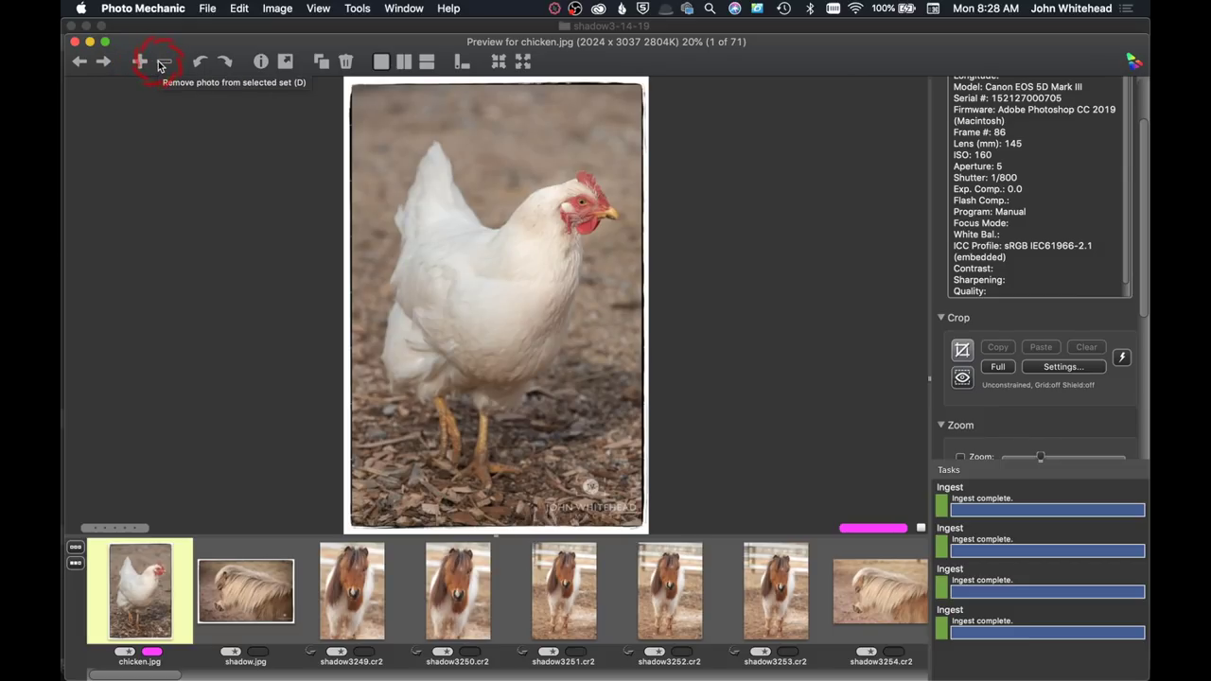
Rotate chicken.jpg 90° counter-clockwise, then return it to upright
{"action": "left_click", "coordinate": [199, 63]}
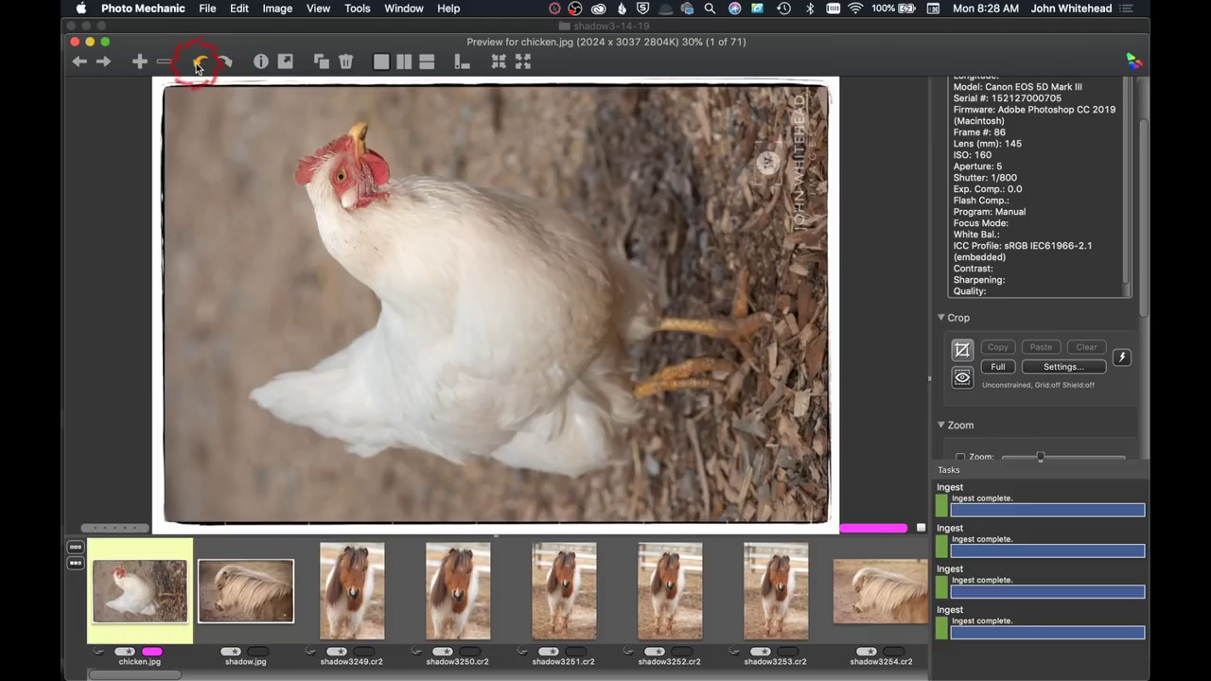
{"action": "key", "text": "super+z"}
{"action": "left_click", "coordinate": [285, 61]}
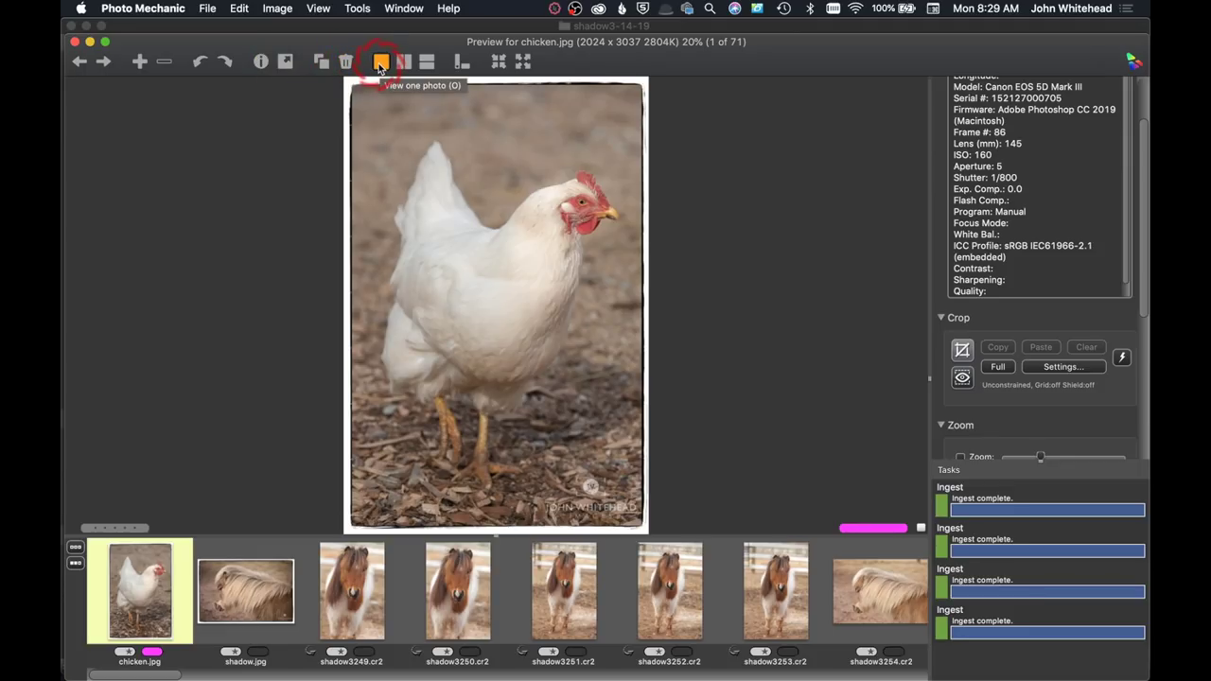
Try the vertical left filmstrip layout, then hide the info panel and filmstrip
{"action": "left_click", "coordinate": [459, 62]}
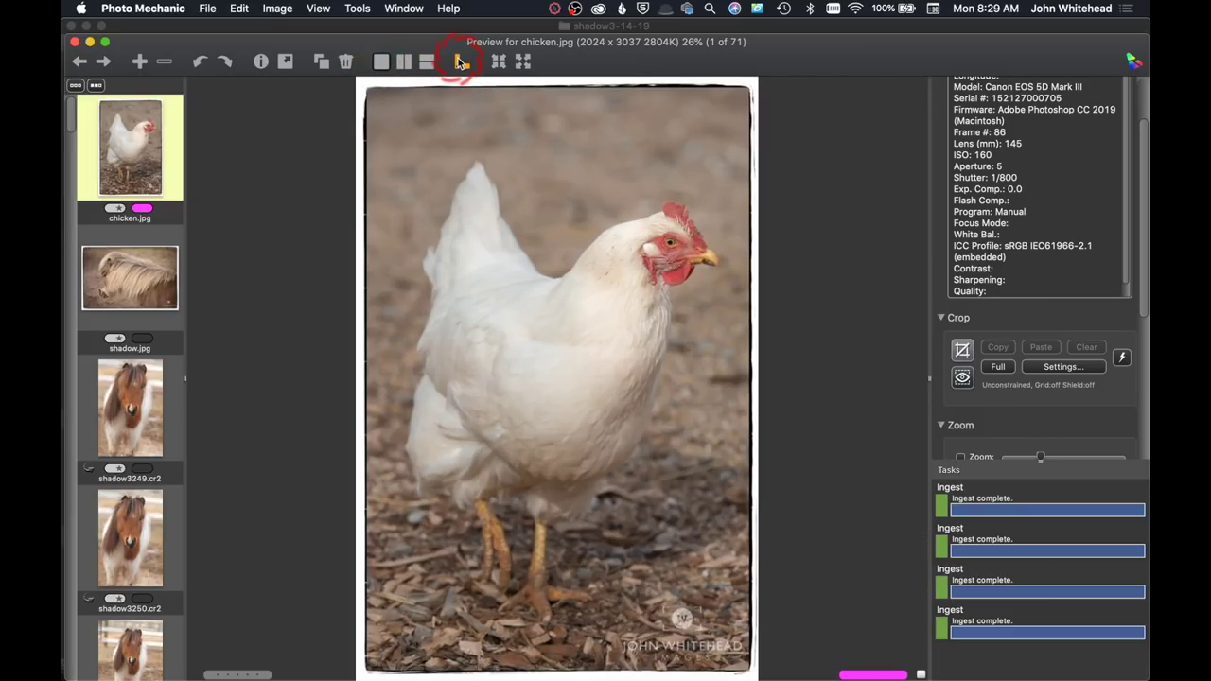
{"action": "left_click", "coordinate": [477, 62]}
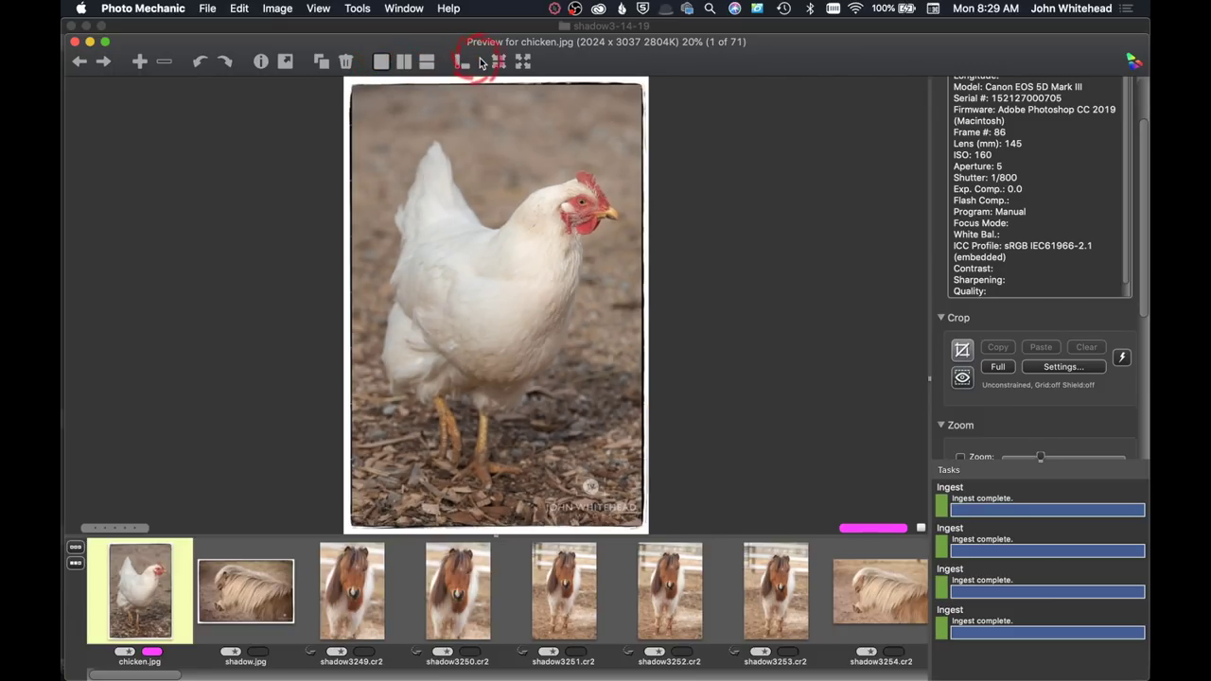
{"action": "left_click", "coordinate": [523, 61]}
{"action": "left_click", "coordinate": [405, 293]}
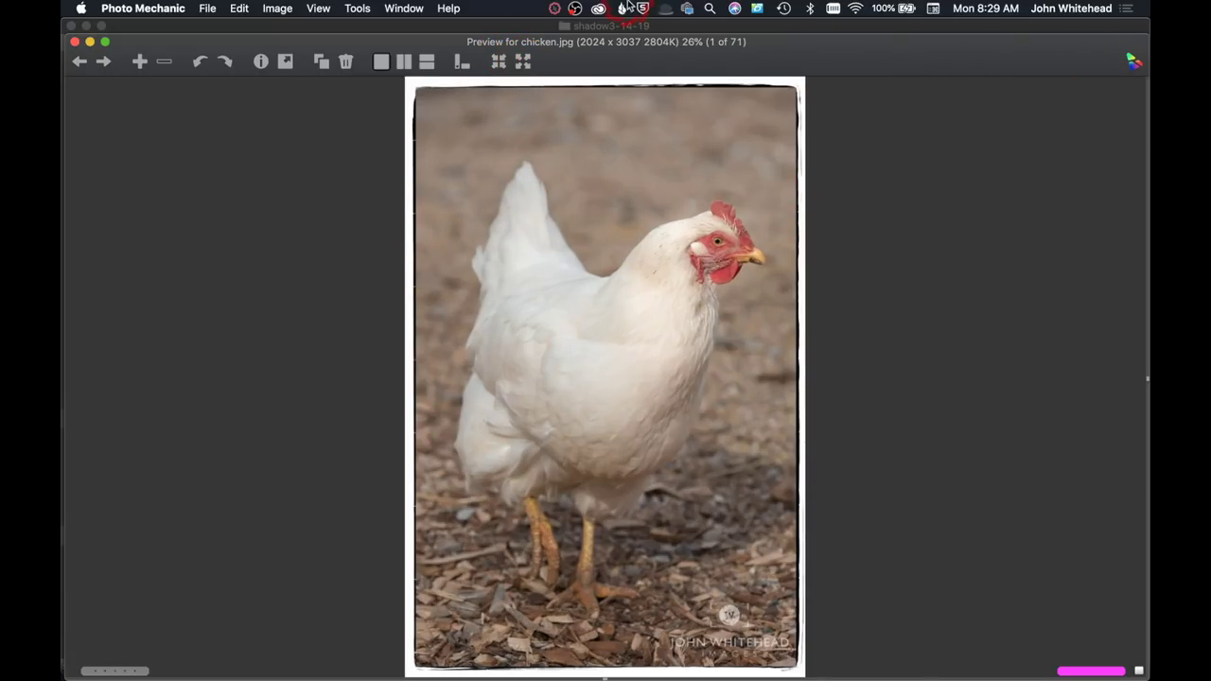
Try the two-pane and single-pane layouts, toggle colour matching, then close the chicken.jpg preview
{"action": "left_click", "coordinate": [410, 64]}
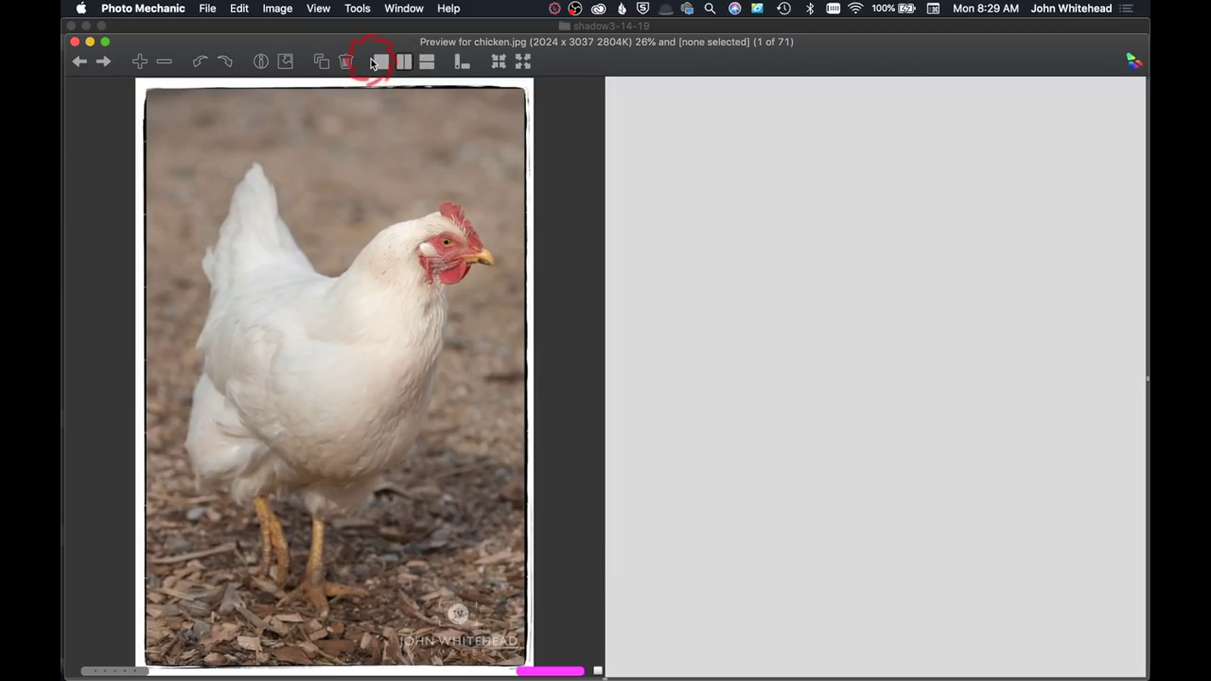
{"action": "left_click", "coordinate": [379, 63]}
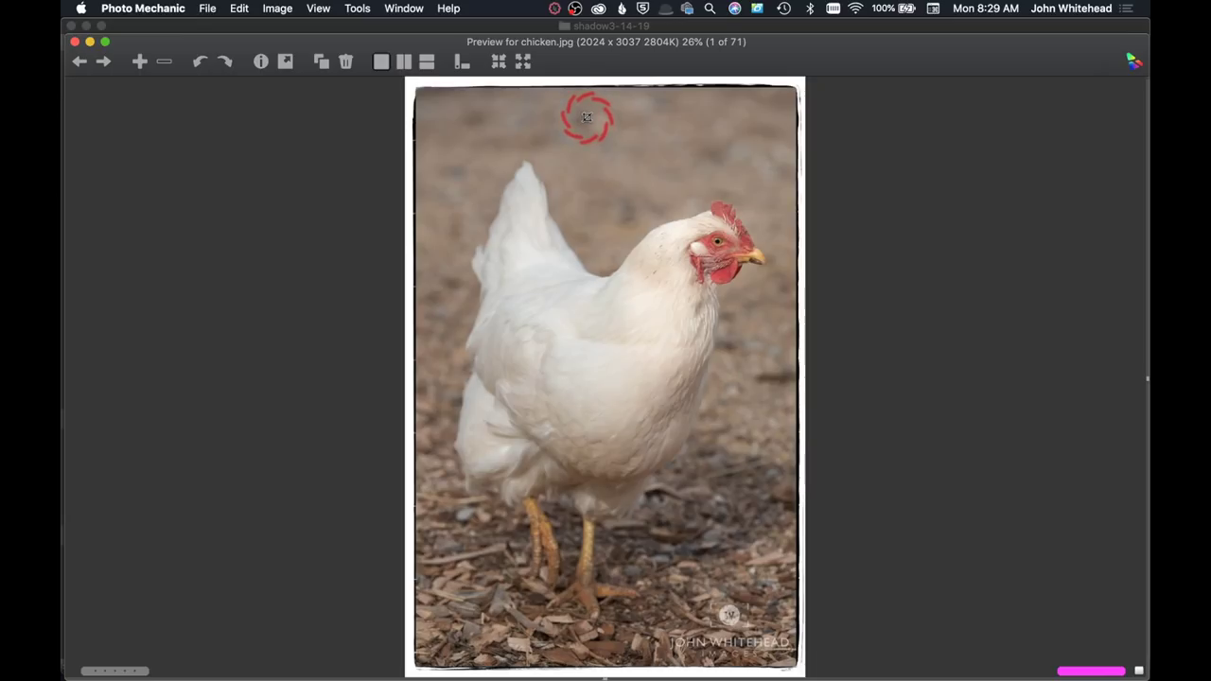
{"action": "left_click", "coordinate": [1138, 63]}
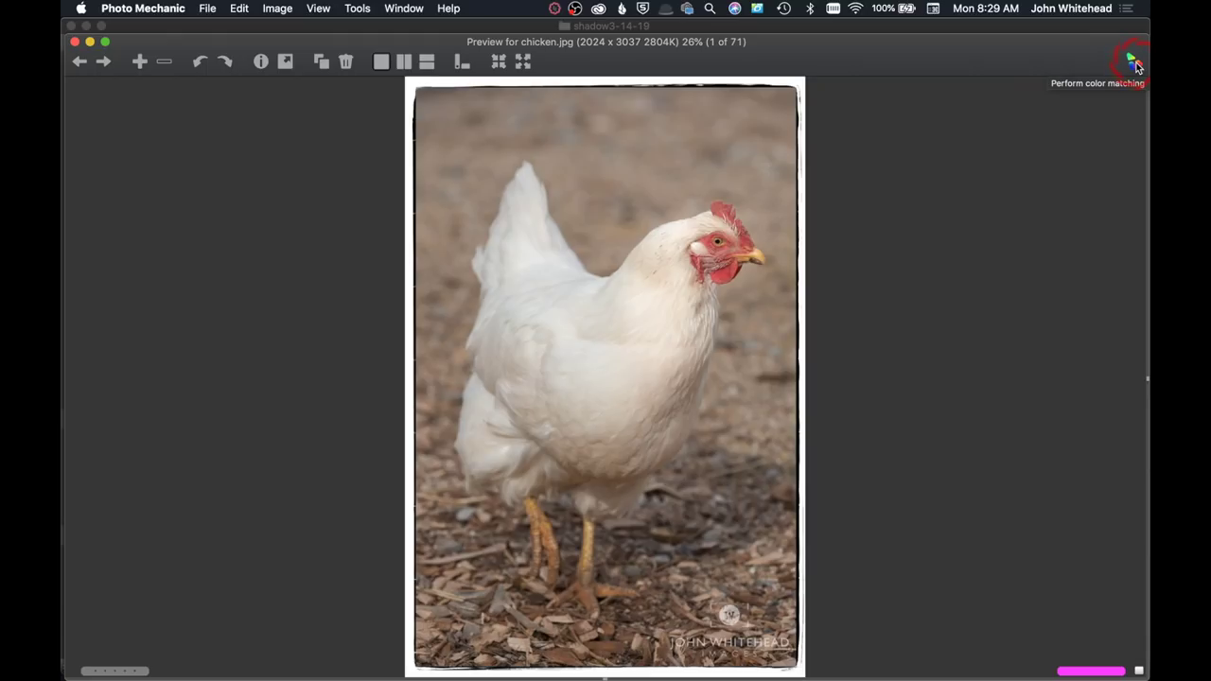
{"action": "left_click", "coordinate": [1134, 62]}
{"action": "left_click", "coordinate": [75, 41]}
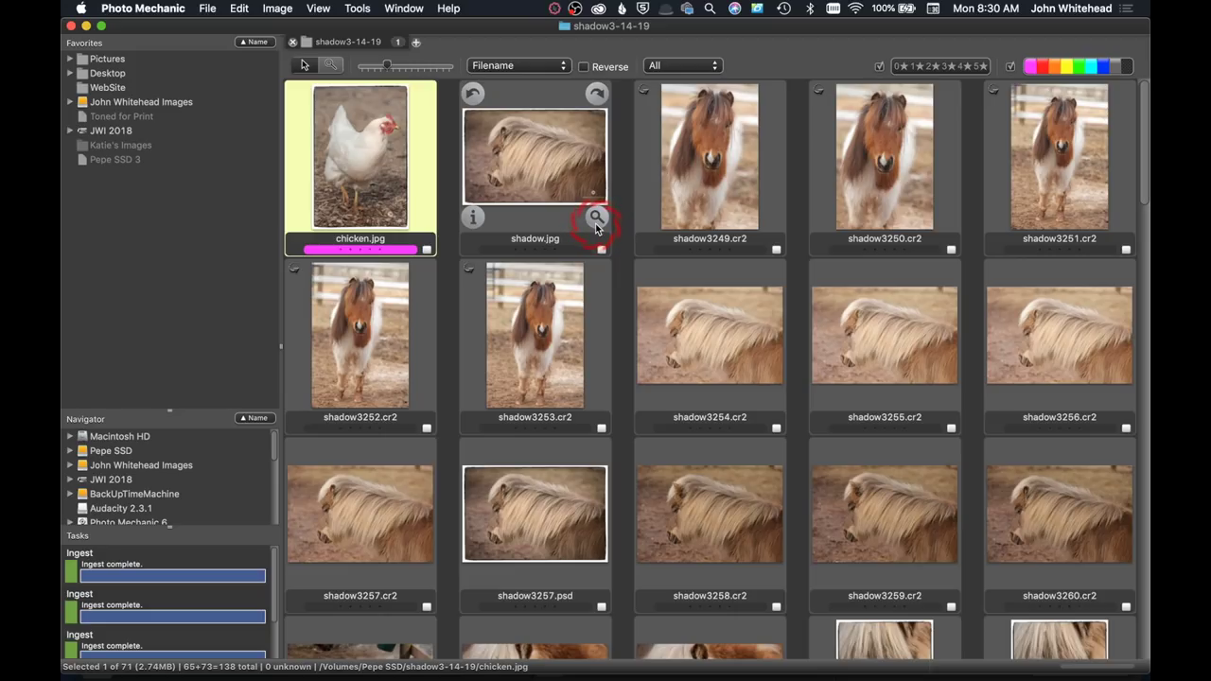
{"action": "left_click", "coordinate": [277, 9]}
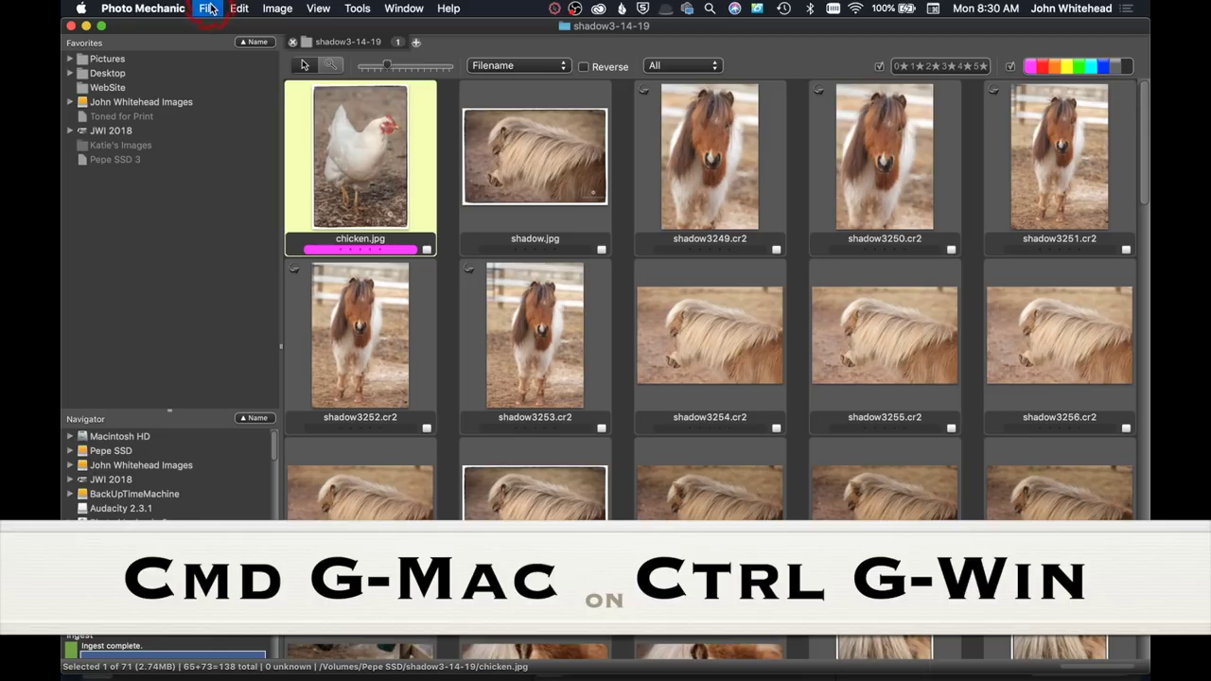
{"action": "key", "text": "super+g"}
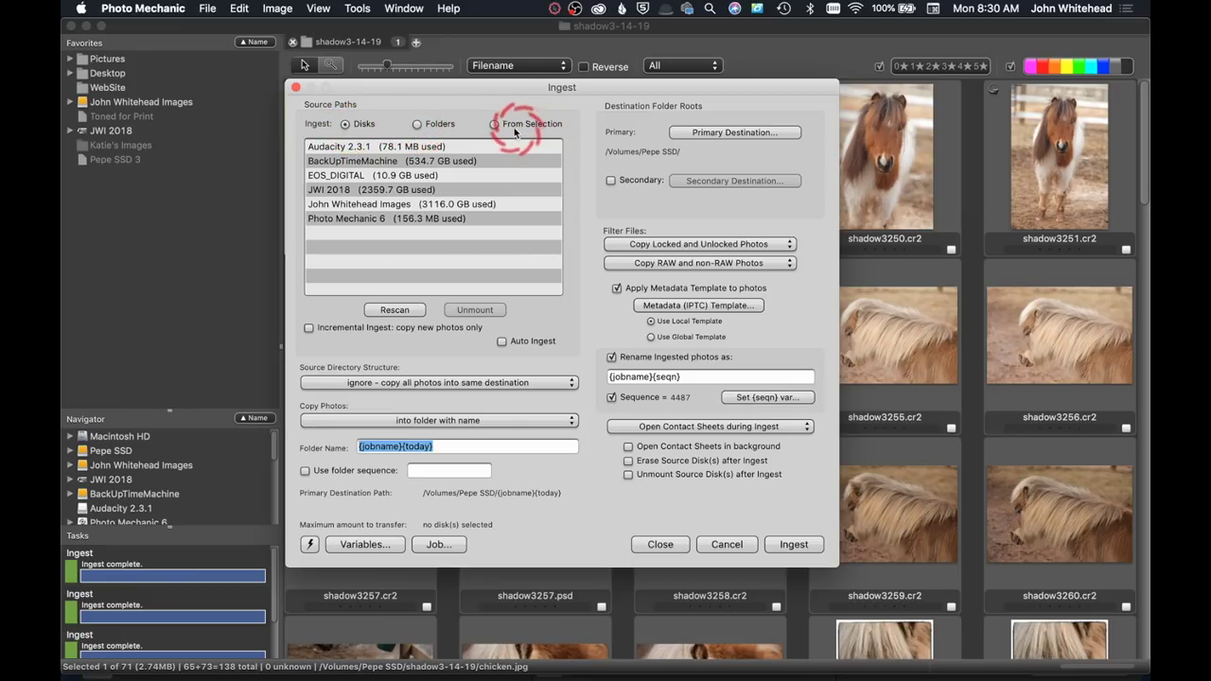
{"action": "left_click", "coordinate": [659, 545]}
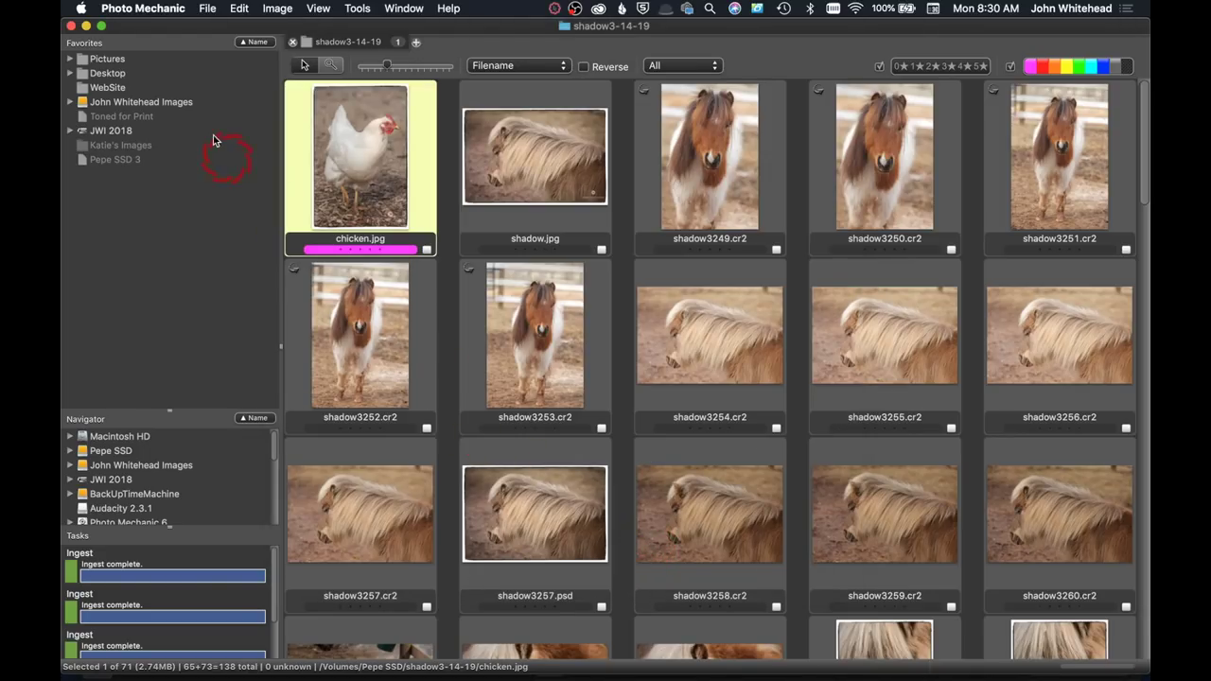
Open the 100EOS5D folder as a new contact sheet with File > Open Contact Sheet
{"action": "left_click", "coordinate": [210, 9]}
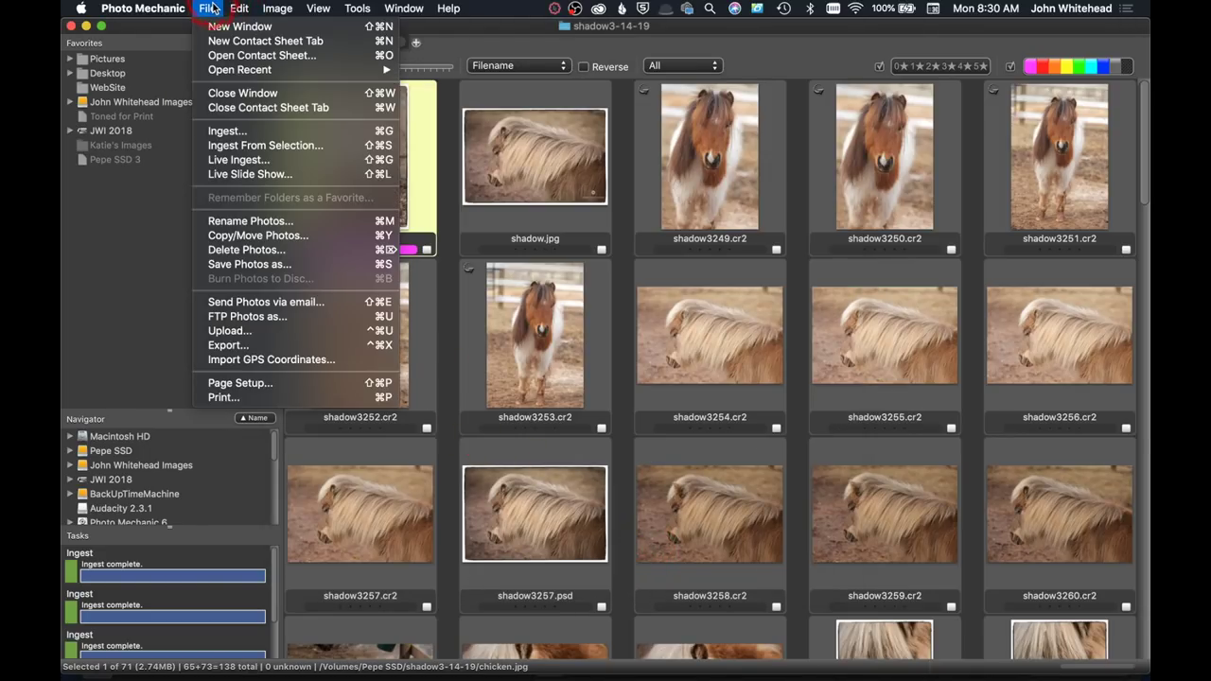
{"action": "mouse_move", "coordinate": [227, 69]}
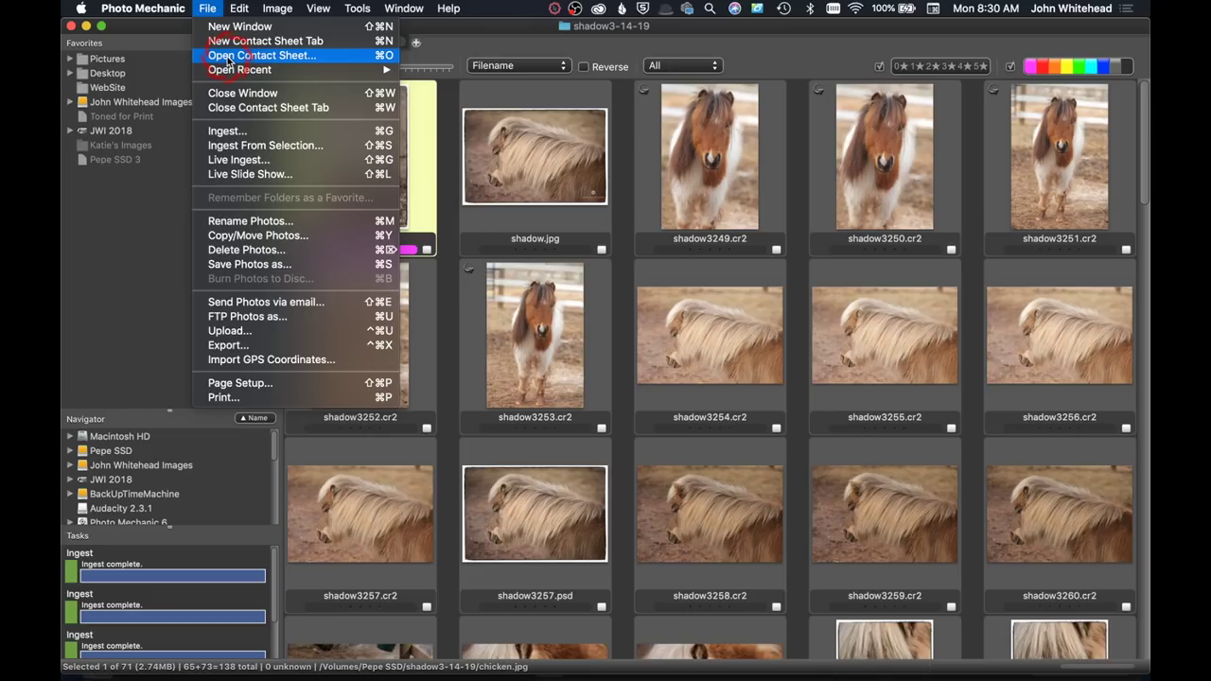
{"action": "left_click", "coordinate": [227, 61]}
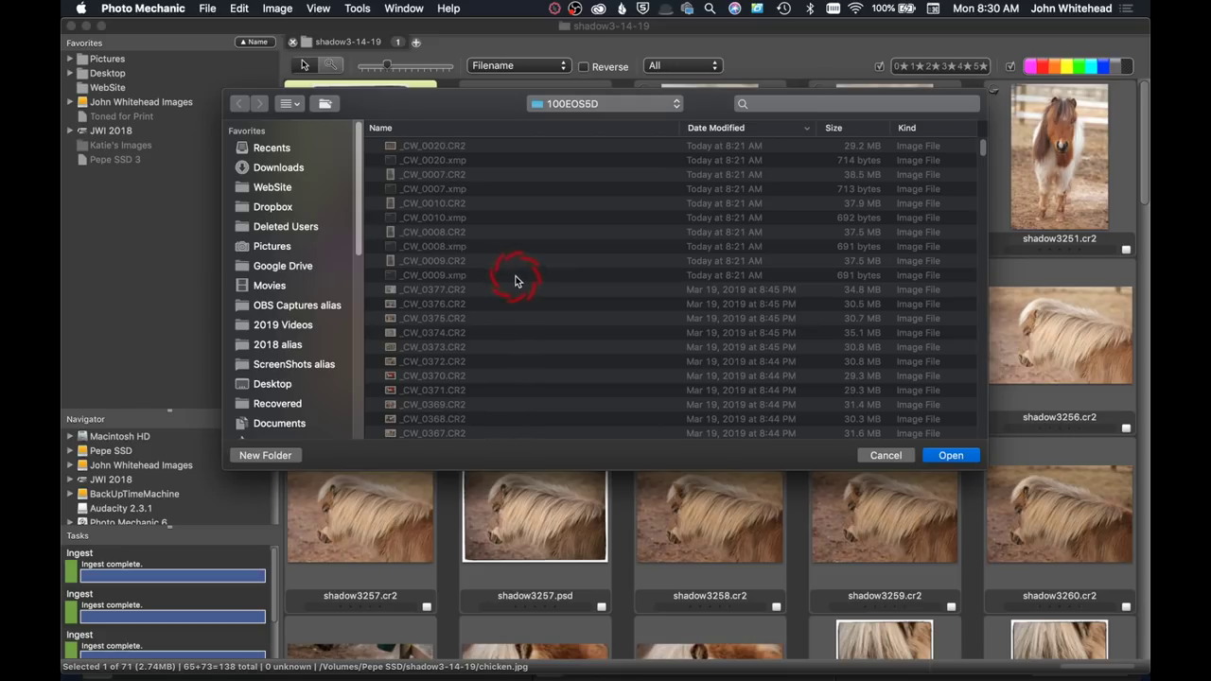
{"action": "left_click", "coordinate": [953, 456]}
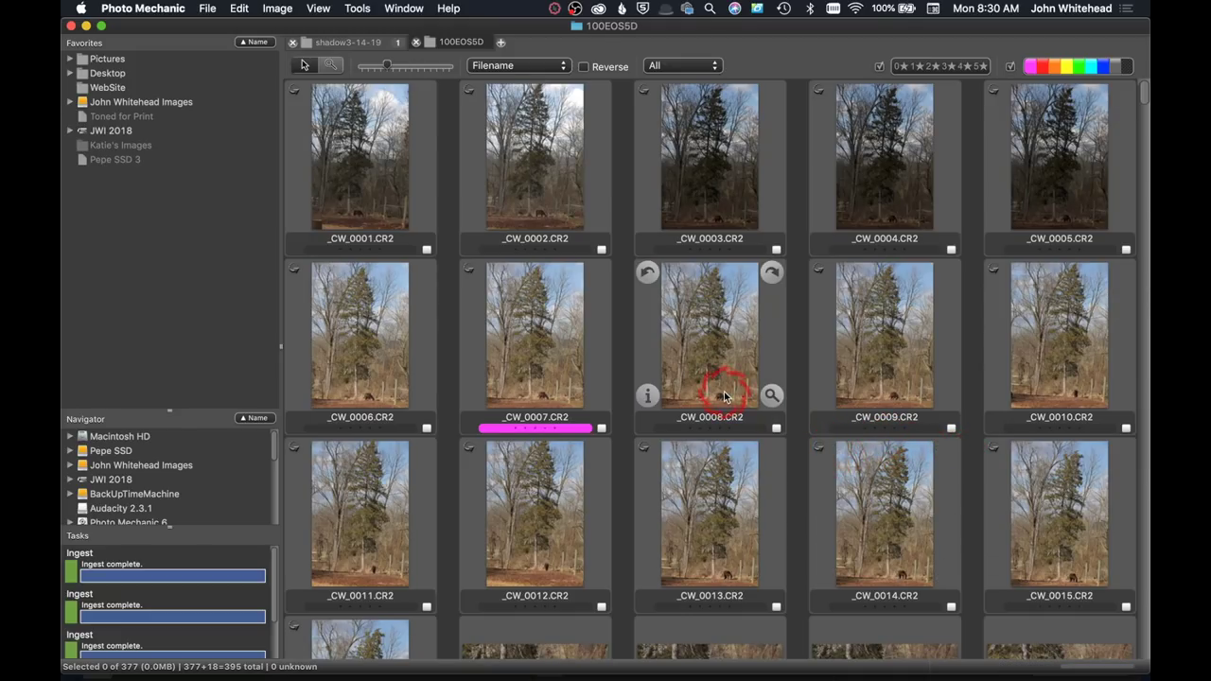
Tag _CW_0001 and _CW_0002 with the magenta colour class
{"action": "left_click", "coordinate": [352, 172]}
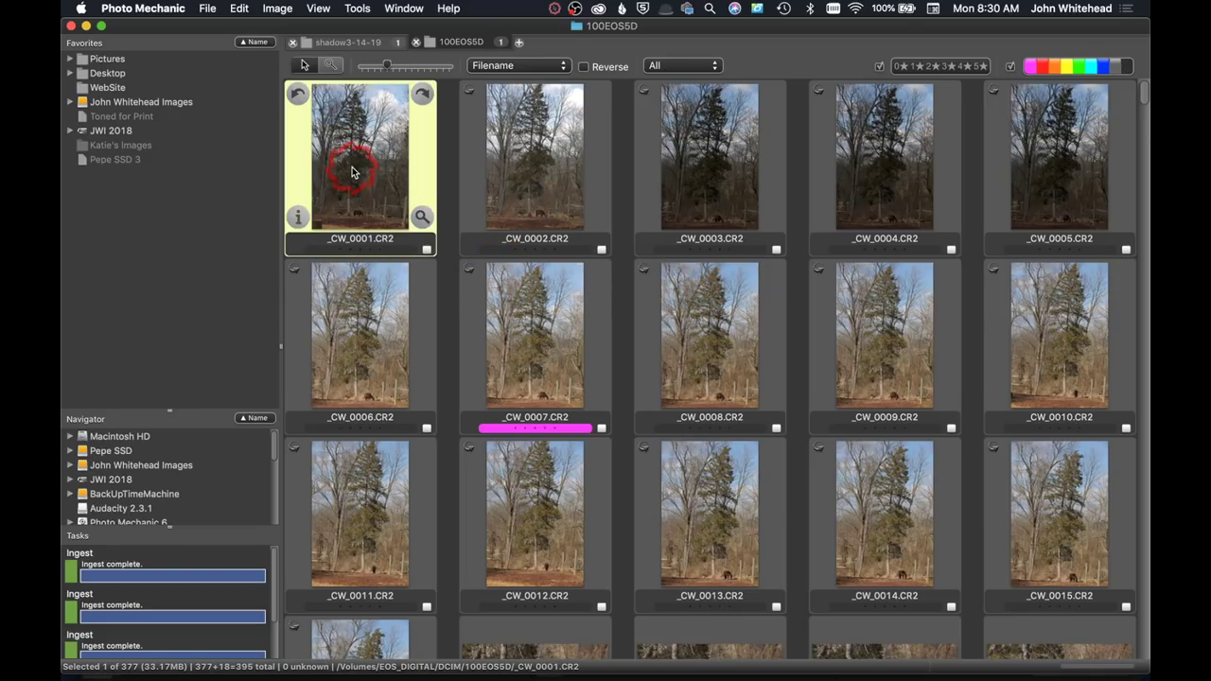
{"action": "key", "text": "1"}
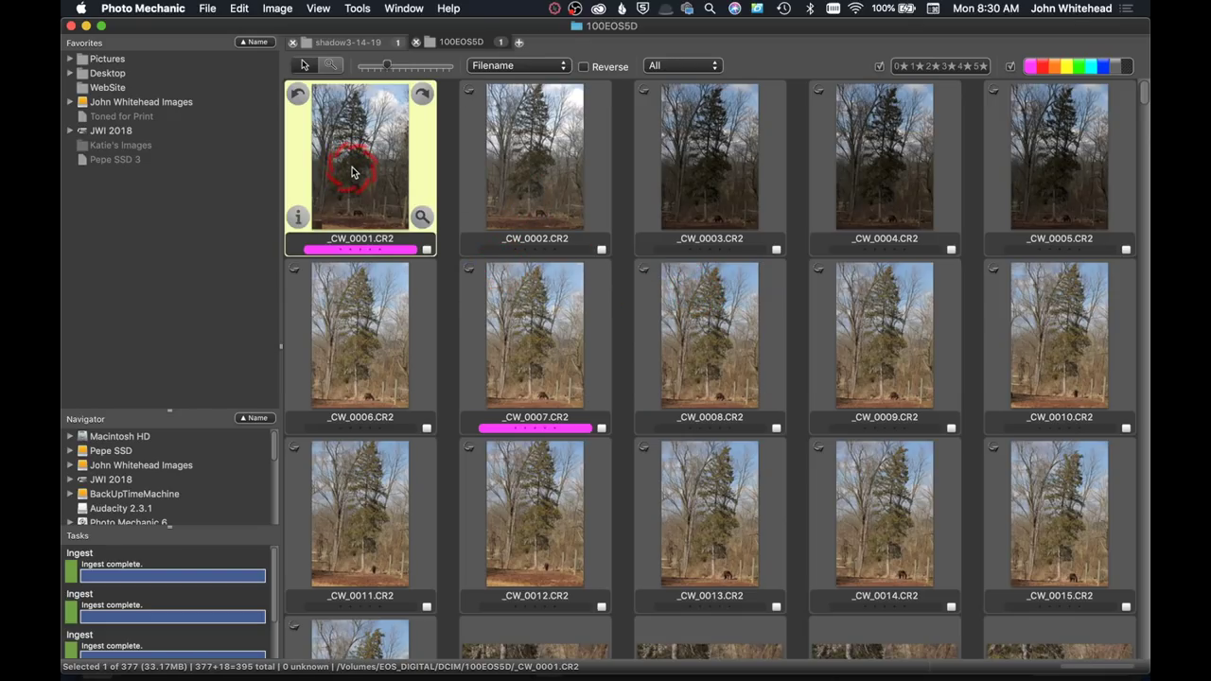
{"action": "left_click", "coordinate": [511, 173]}
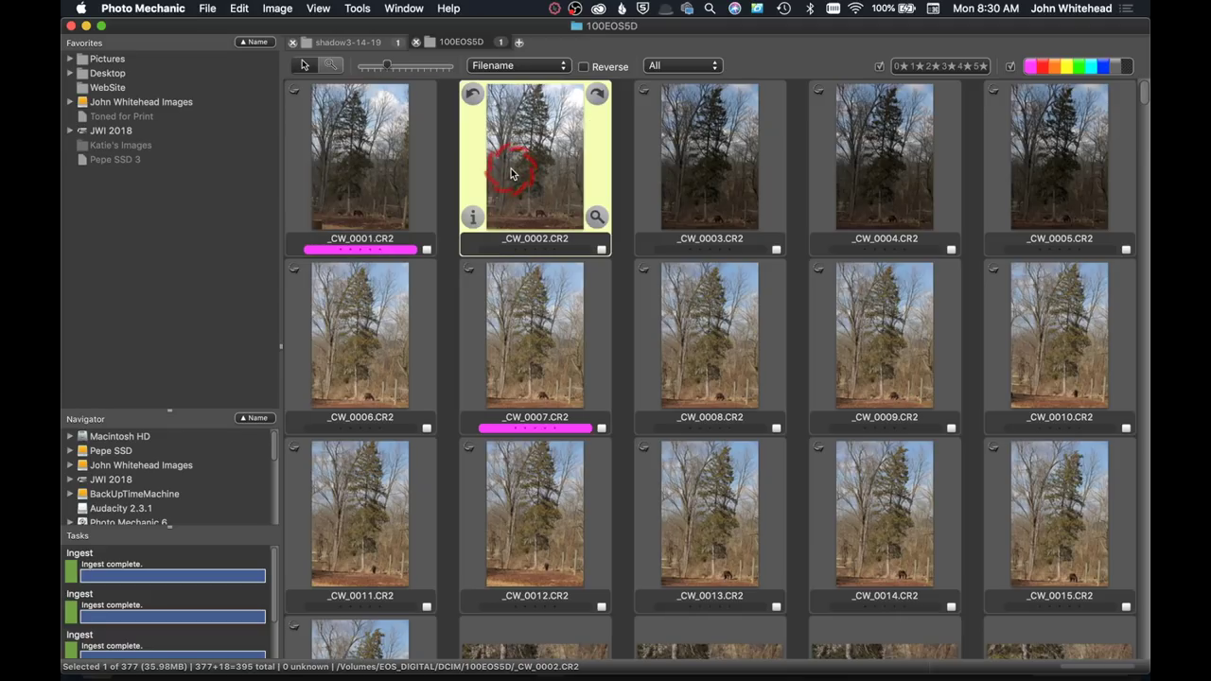
{"action": "key", "text": "1"}
Filter the contact sheet to show only the magenta-labelled images
{"action": "left_click", "coordinate": [943, 66]}
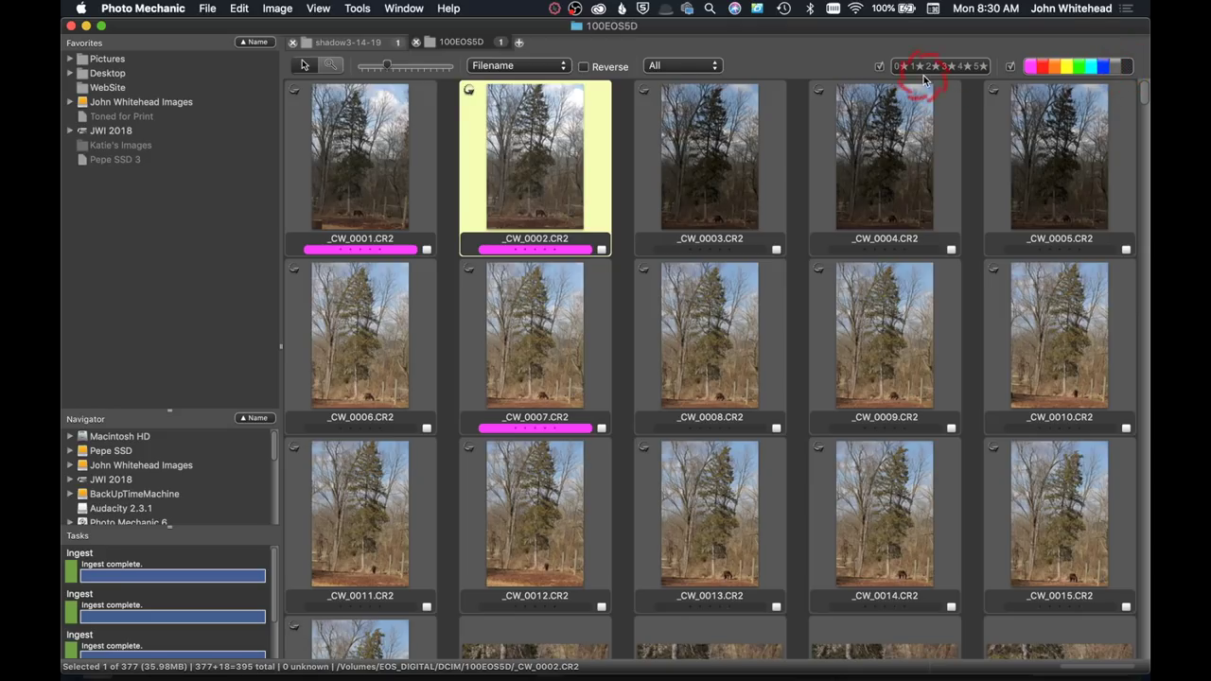
{"action": "left_click", "coordinate": [1121, 67]}
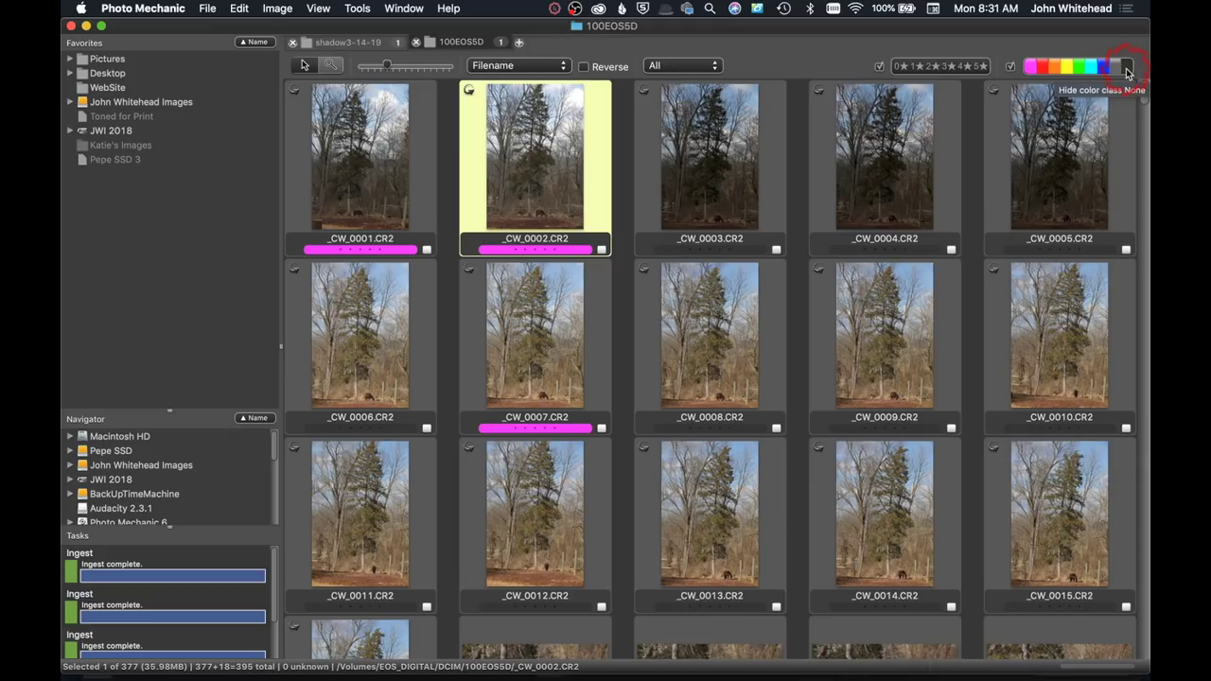
{"action": "left_click", "coordinate": [1126, 71]}
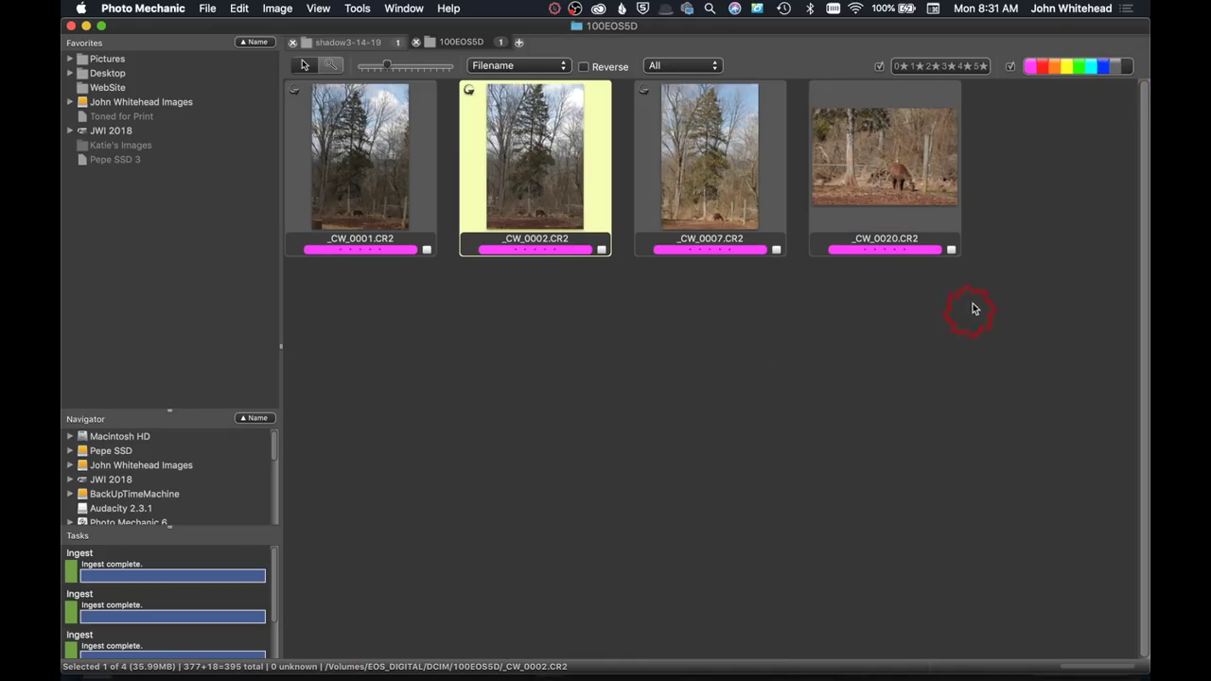
{"action": "mouse_move", "coordinate": [863, 168]}
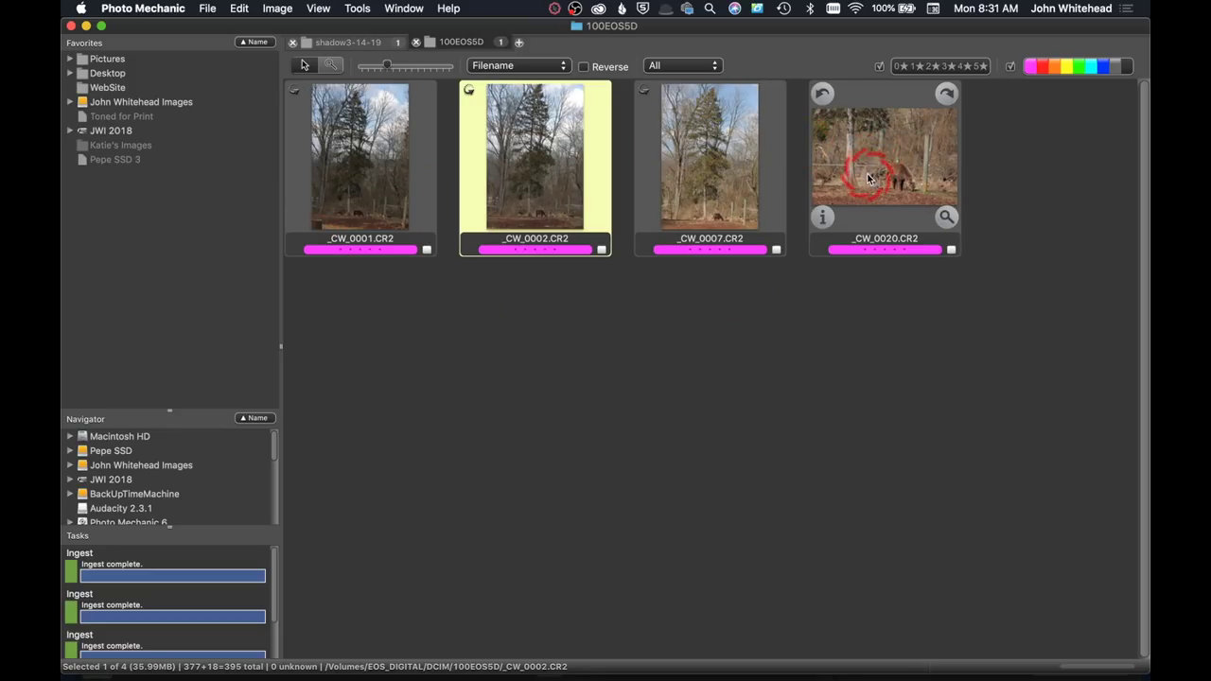
Select all four magenta-tagged photos with Cmd+A
{"action": "key", "text": "super+a"}
{"action": "mouse_move", "coordinate": [430, 147]}
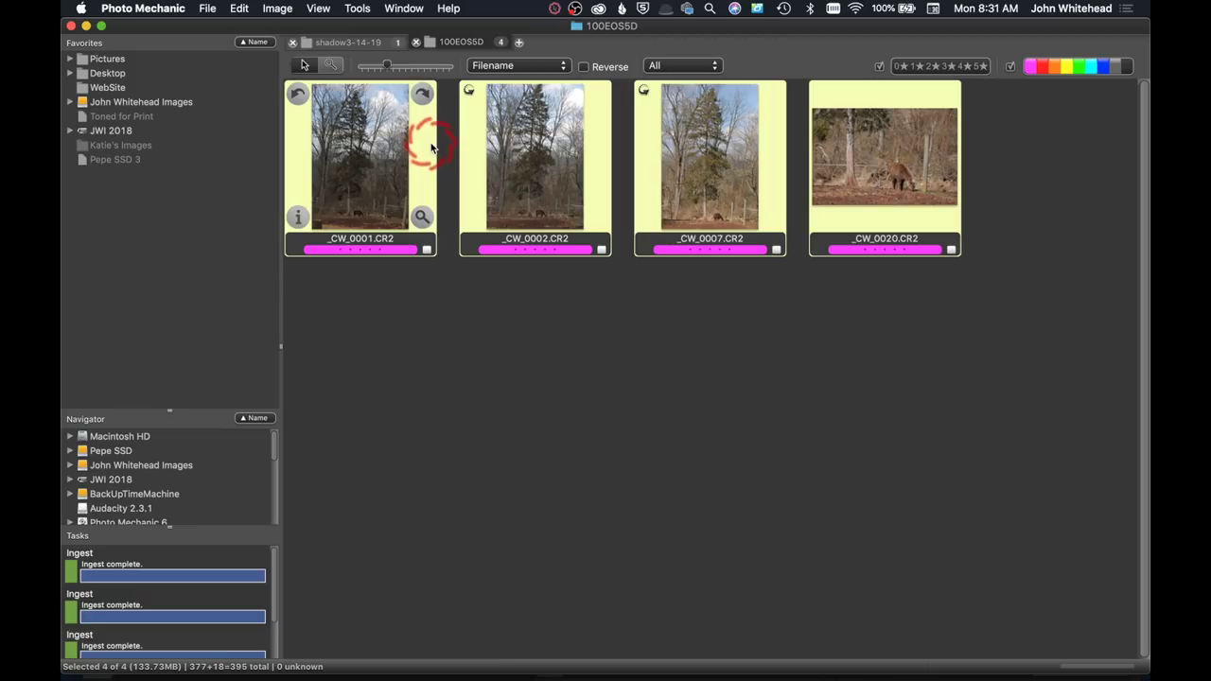
{"action": "left_click", "coordinate": [210, 8]}
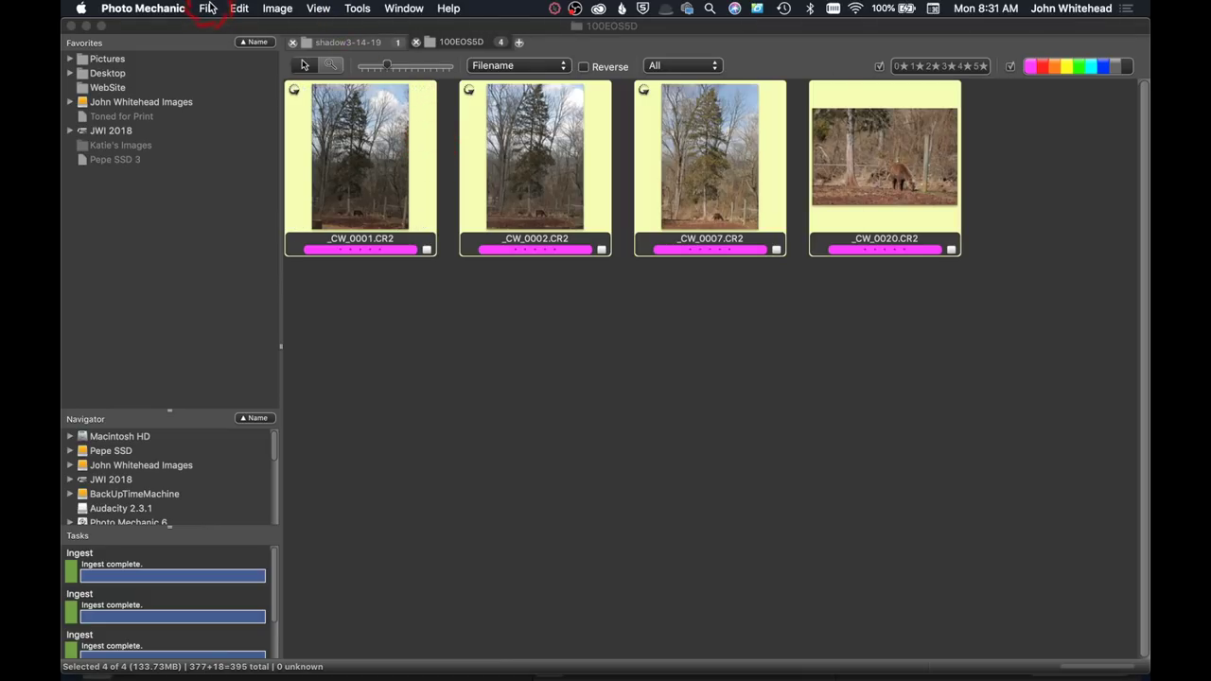
Open the Ingest dialog and set it to ingest only the selected photos
{"action": "key", "text": "super+g"}
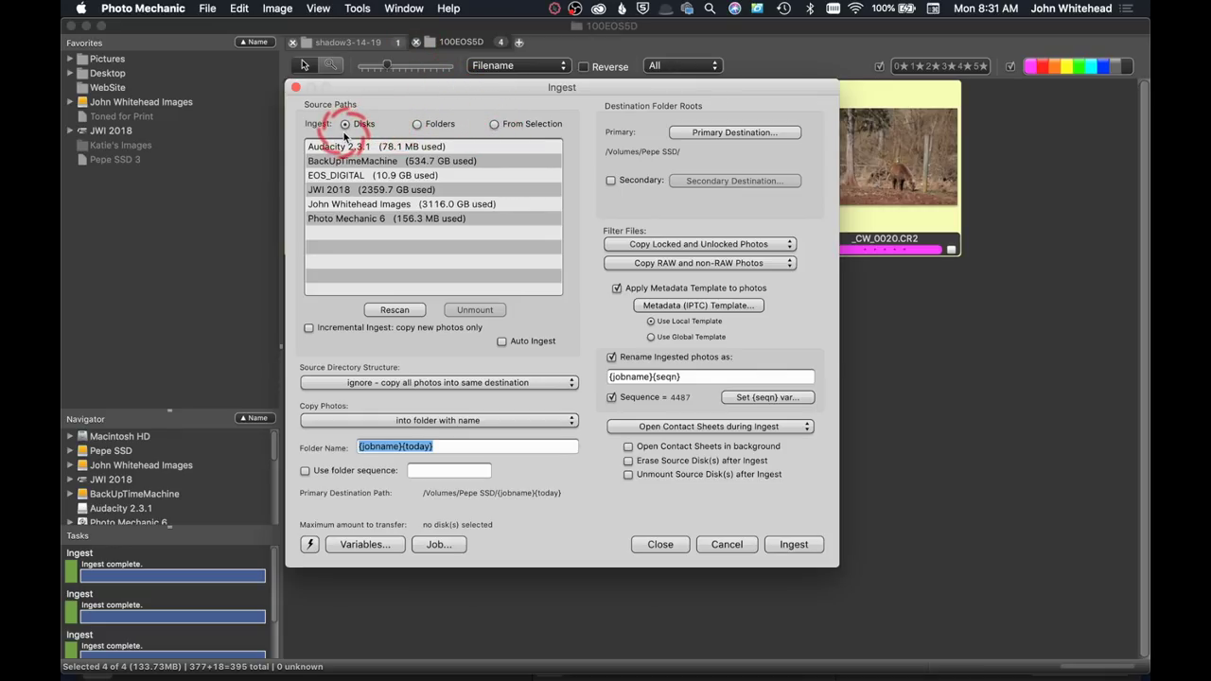
{"action": "left_click", "coordinate": [494, 124]}
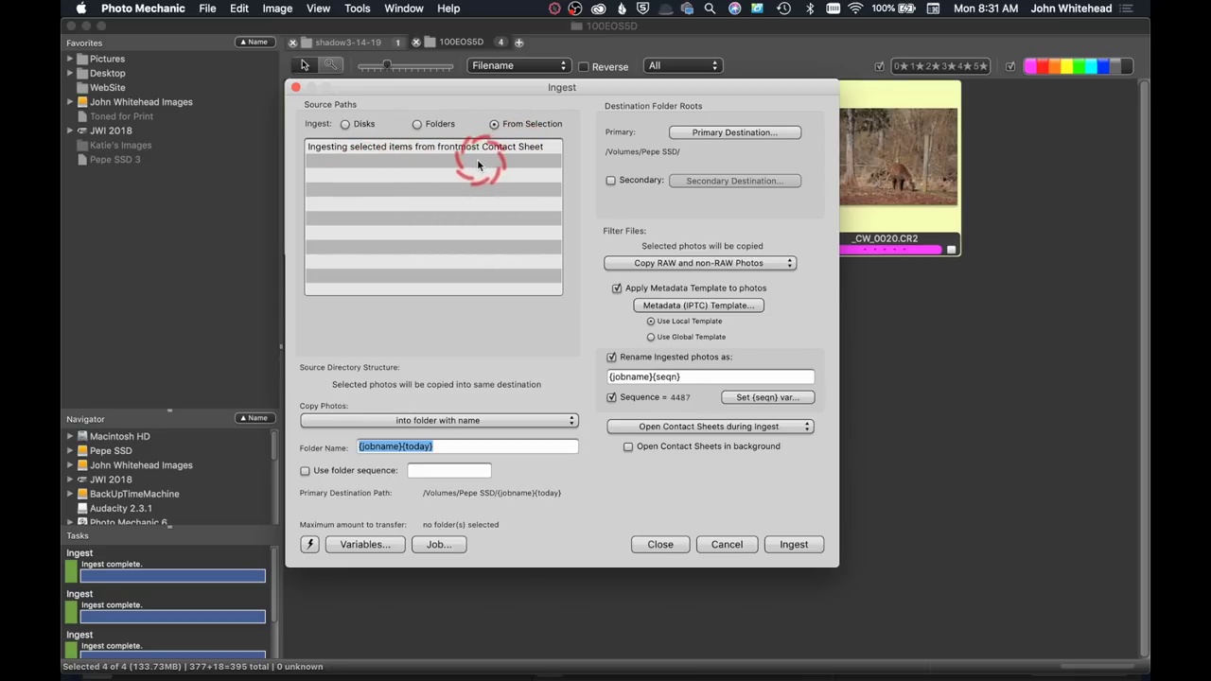
{"action": "mouse_move", "coordinate": [900, 128]}
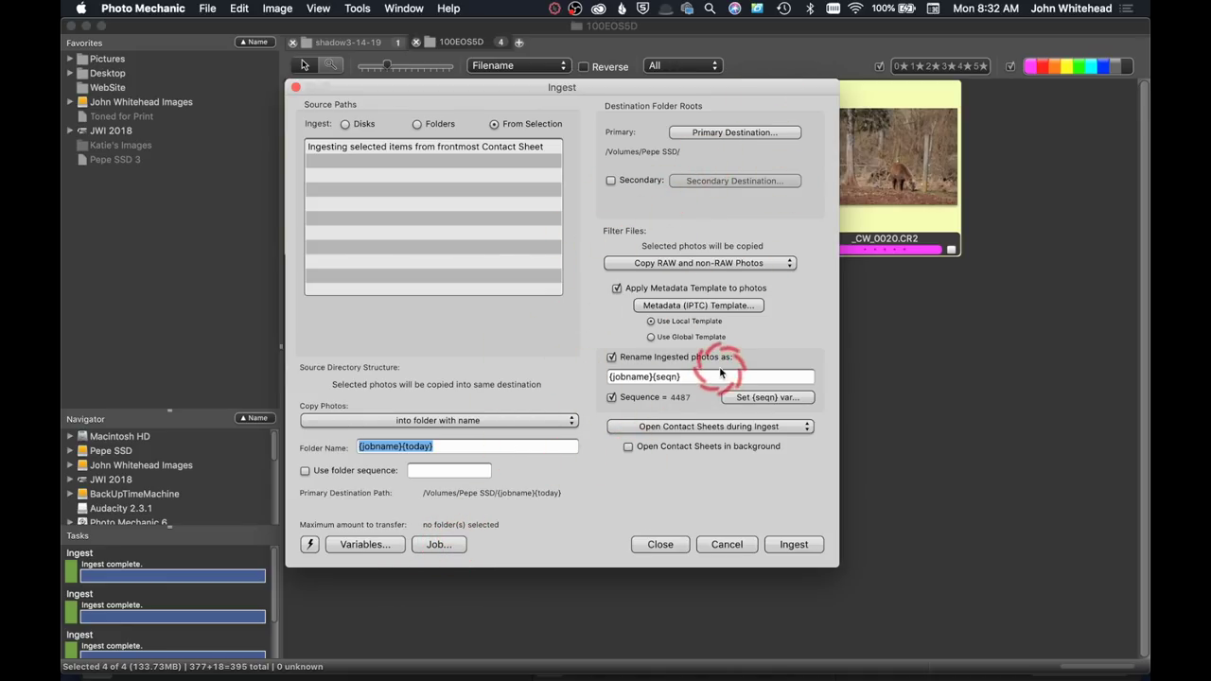
Name the ingest job 'test selected', confirm it, and ingest the four photos
{"action": "left_click", "coordinate": [437, 545]}
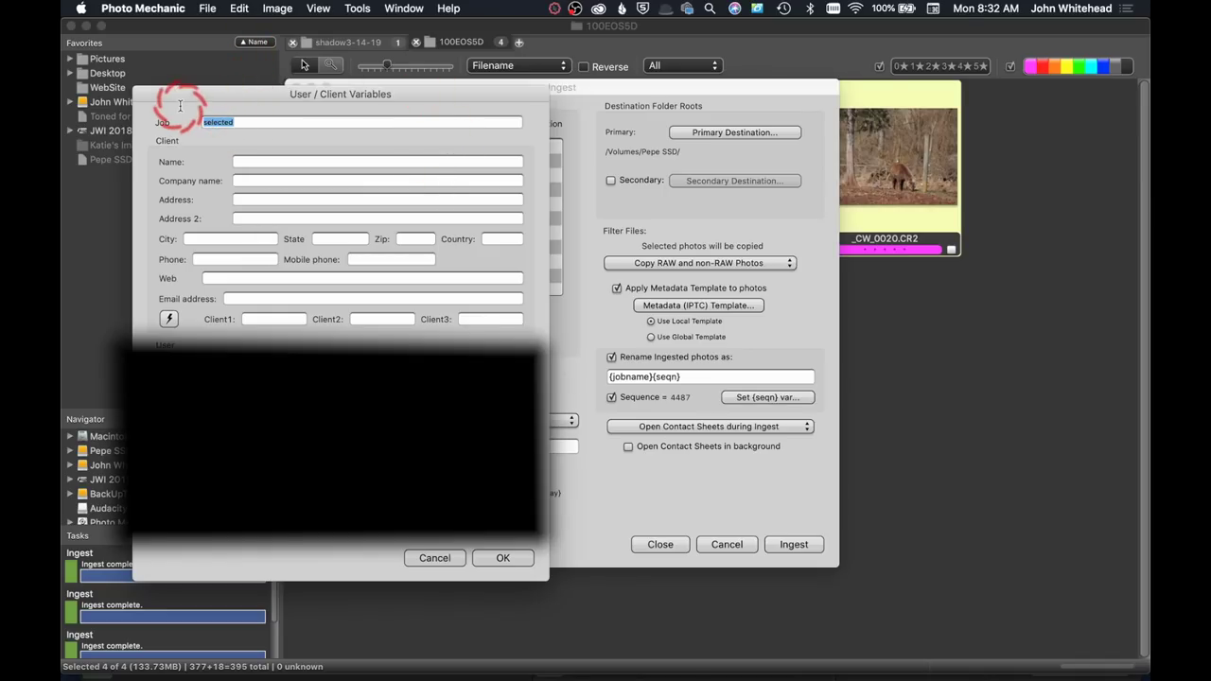
{"action": "type", "text": "r"}
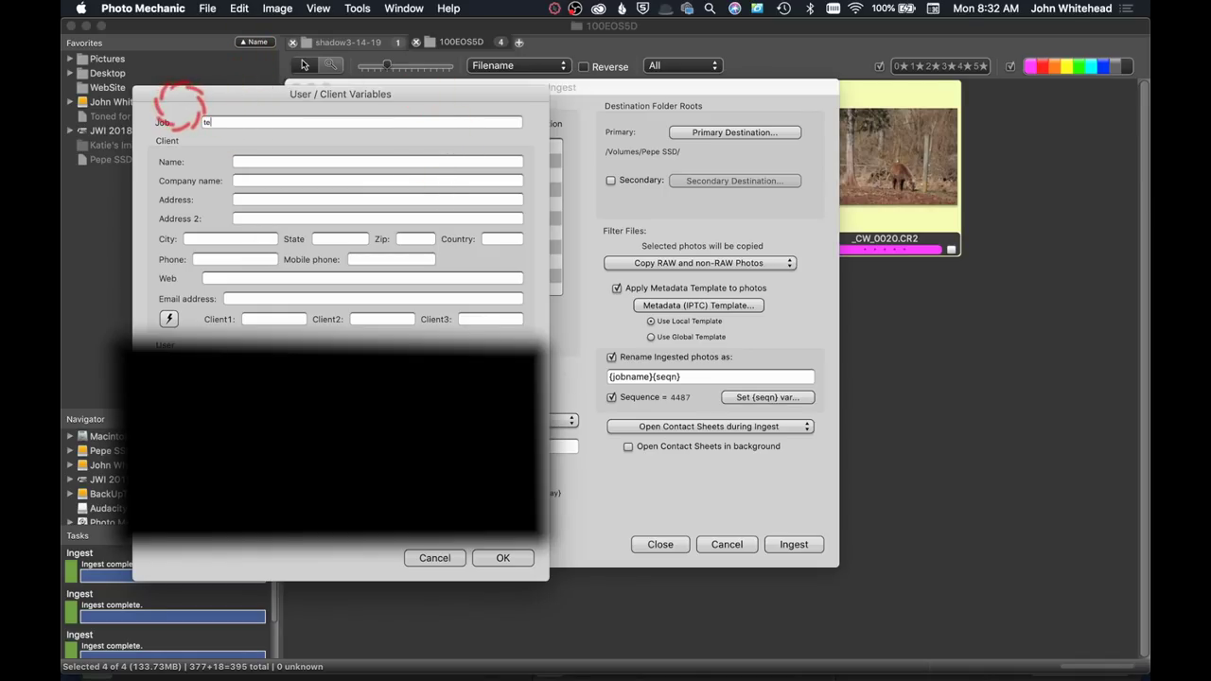
{"action": "type", "text": "est selected"}
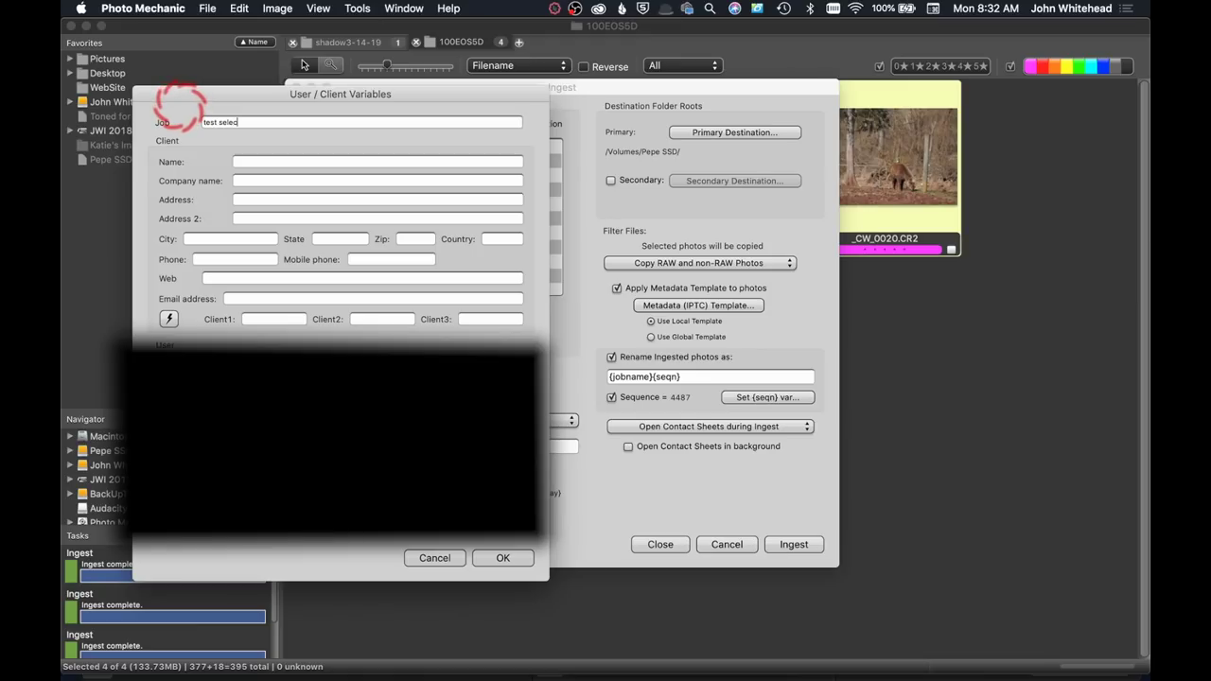
{"action": "left_click", "coordinate": [502, 557]}
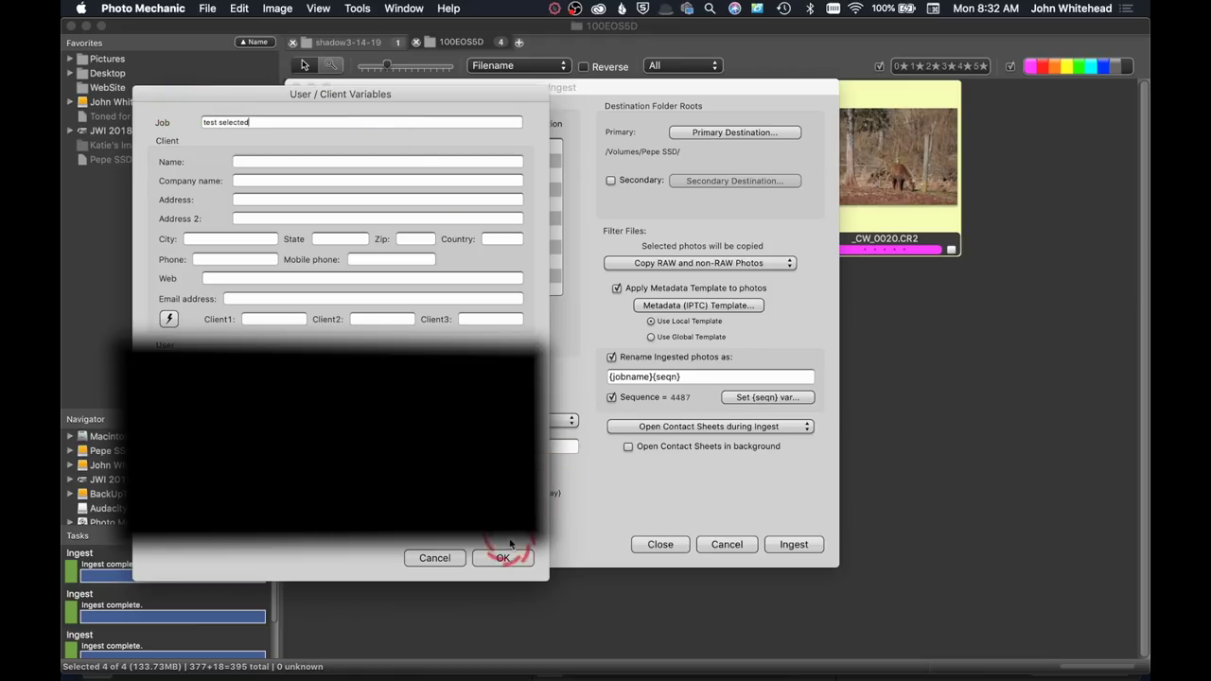
{"action": "left_click", "coordinate": [779, 546]}
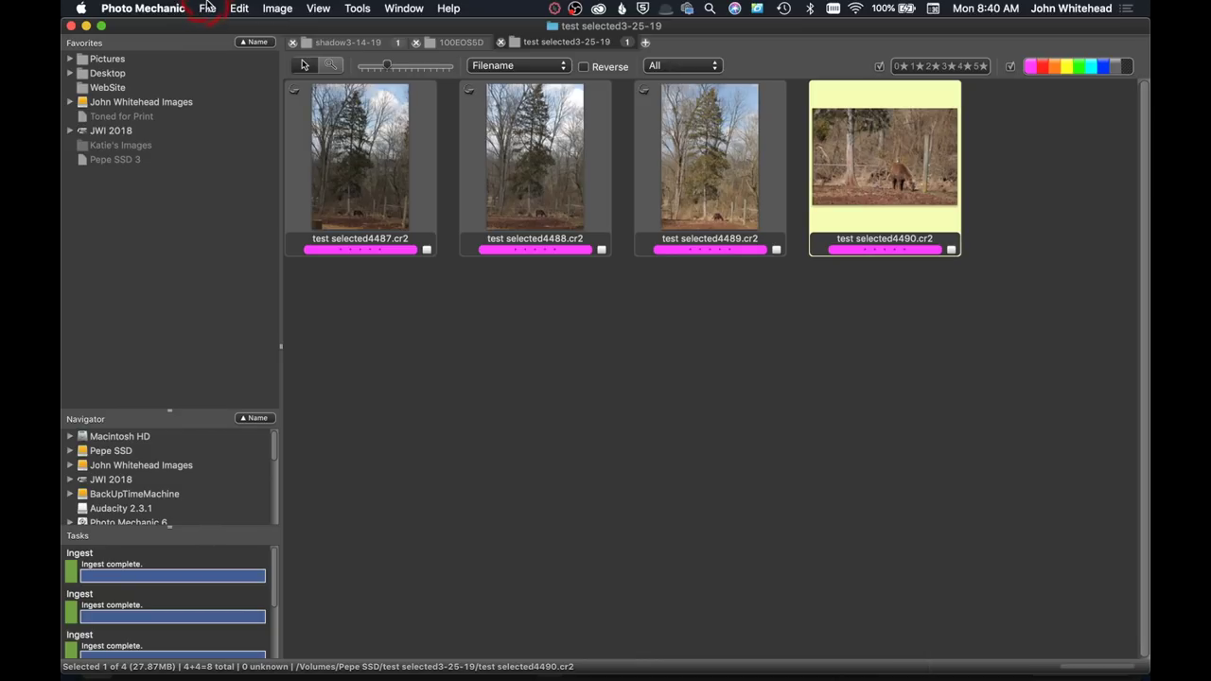
Open the File Uploader from the File menu with Facebook as the upload service
{"action": "left_click", "coordinate": [207, 8]}
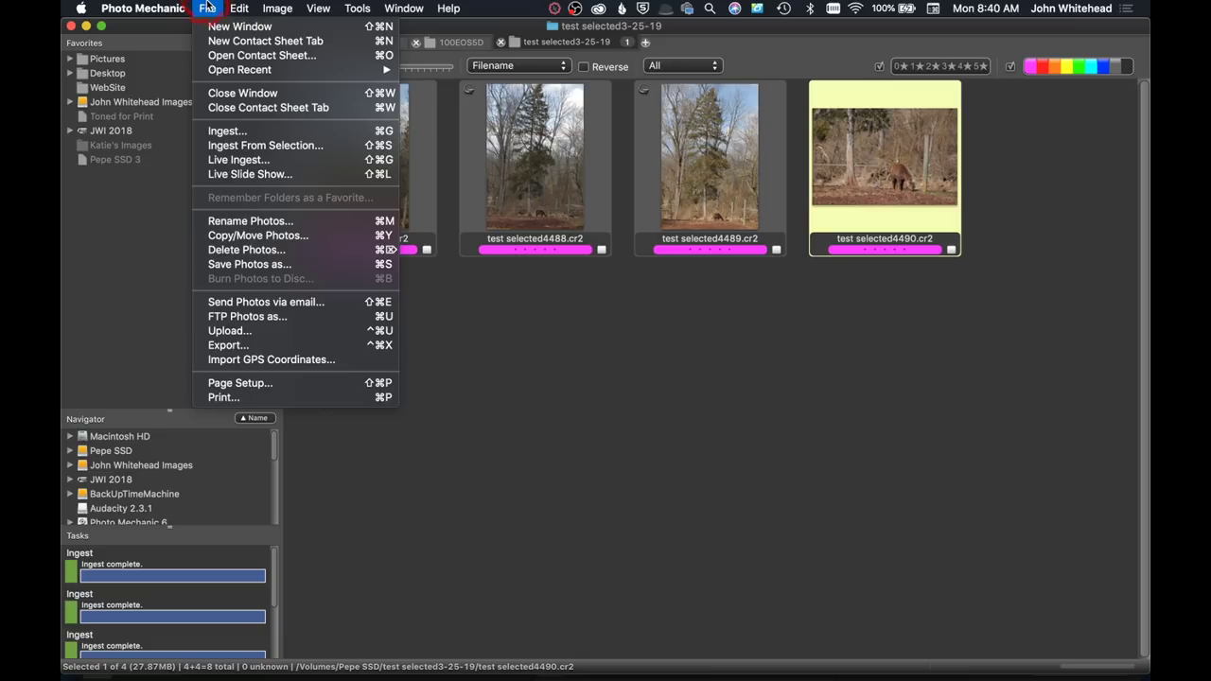
{"action": "left_click", "coordinate": [231, 333]}
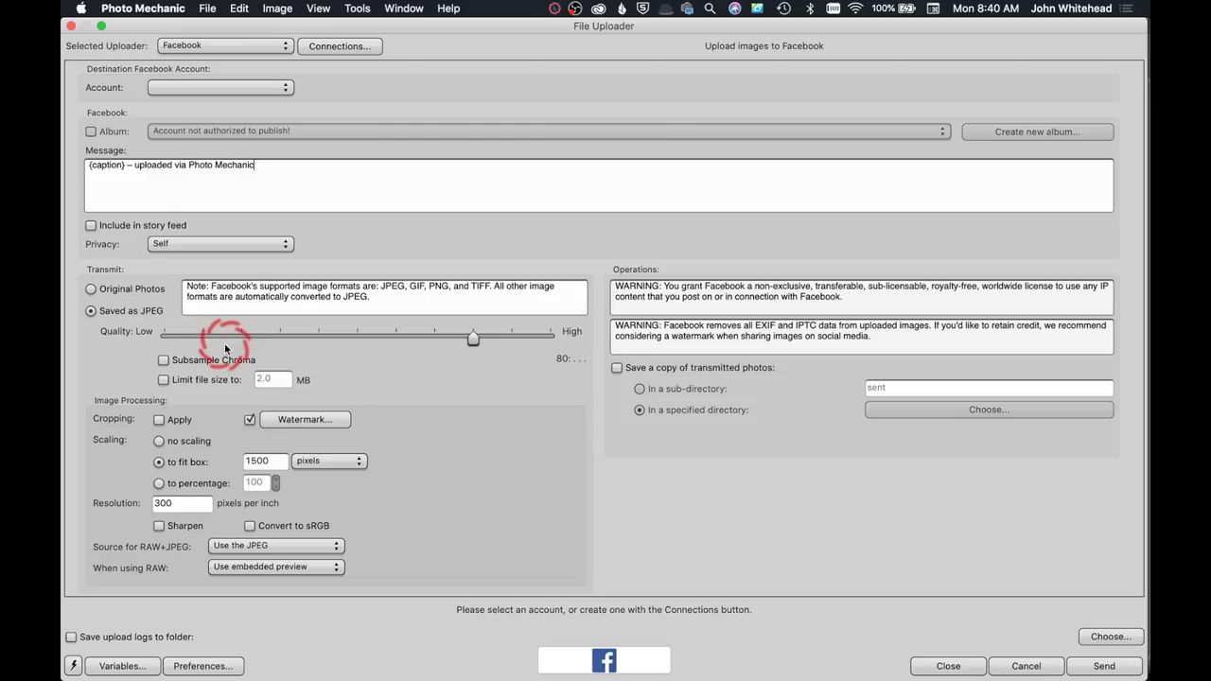
{"action": "left_click", "coordinate": [243, 46]}
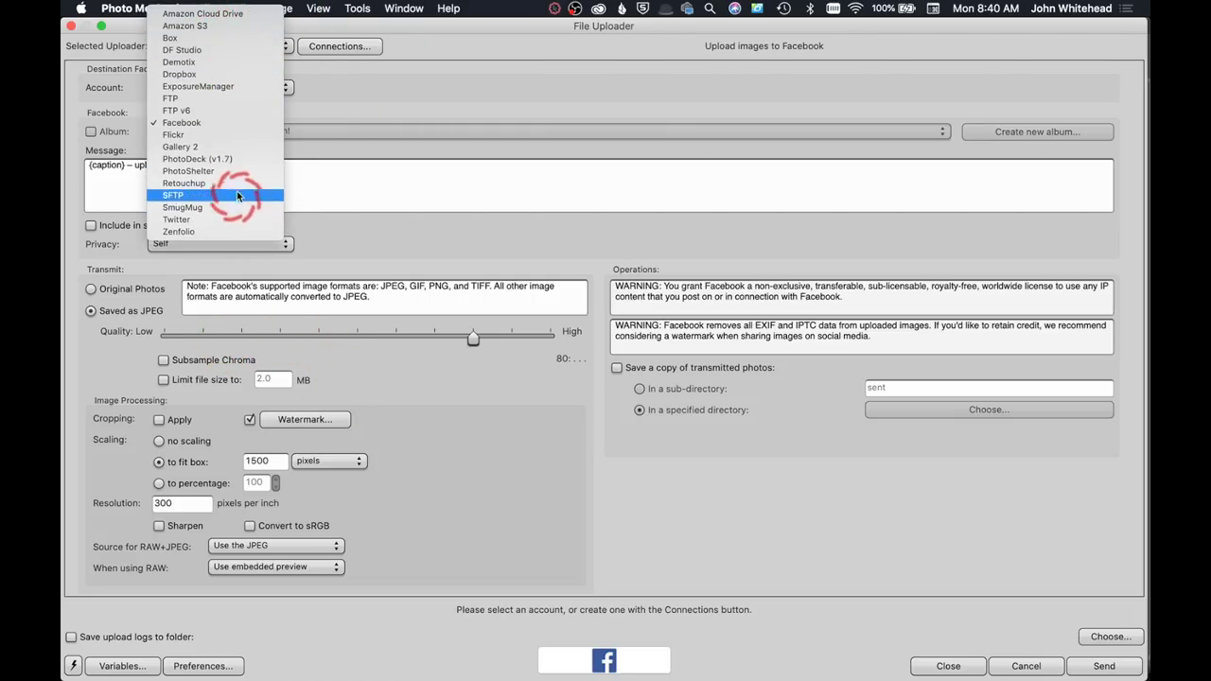
{"action": "left_click", "coordinate": [228, 124]}
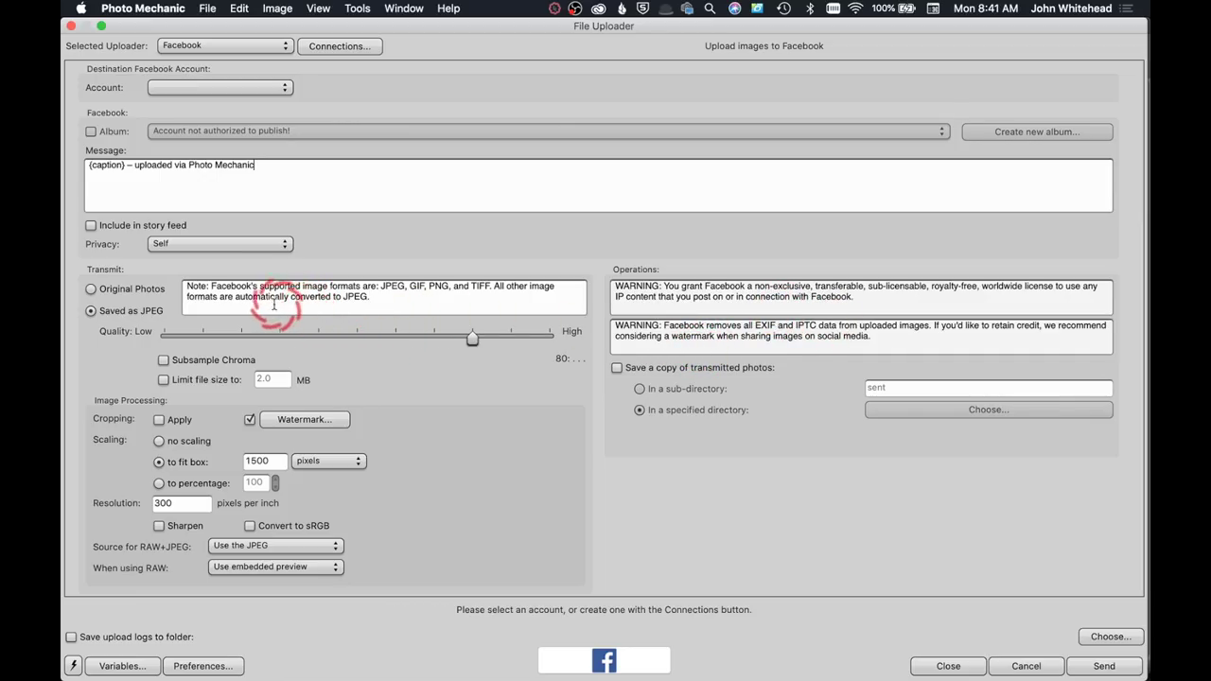
Set Facebook privacy to Everyone and turn on Include in story feed
{"action": "left_click", "coordinate": [161, 245]}
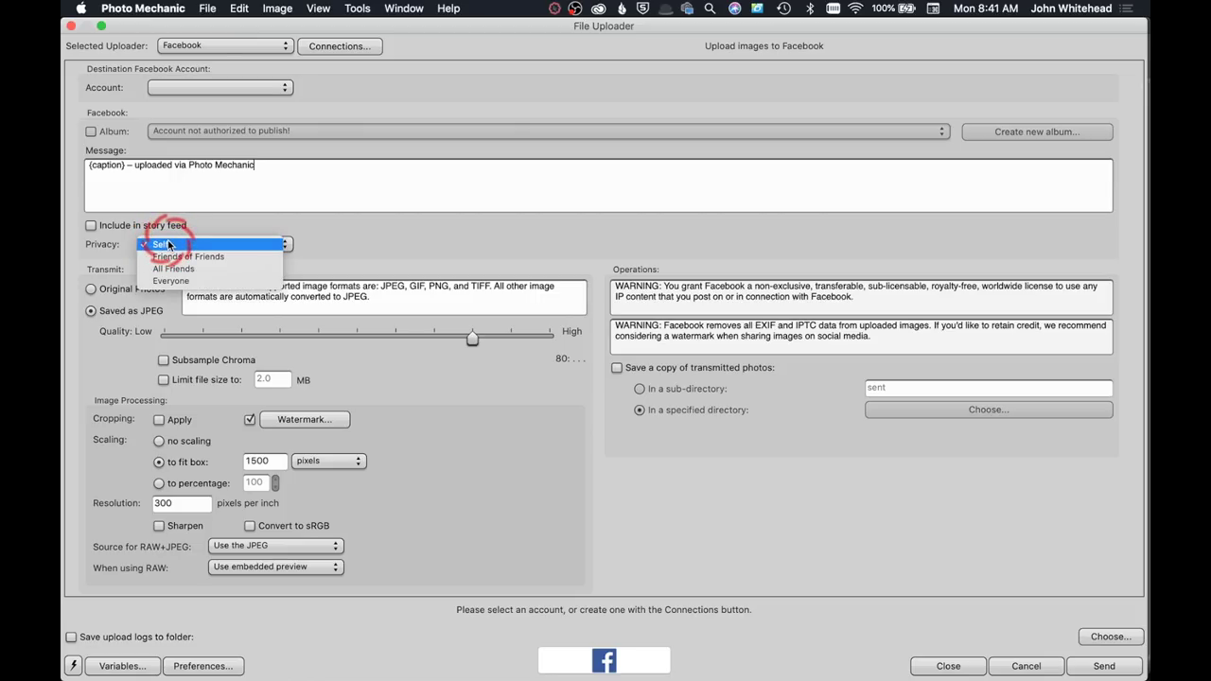
{"action": "left_click", "coordinate": [214, 280]}
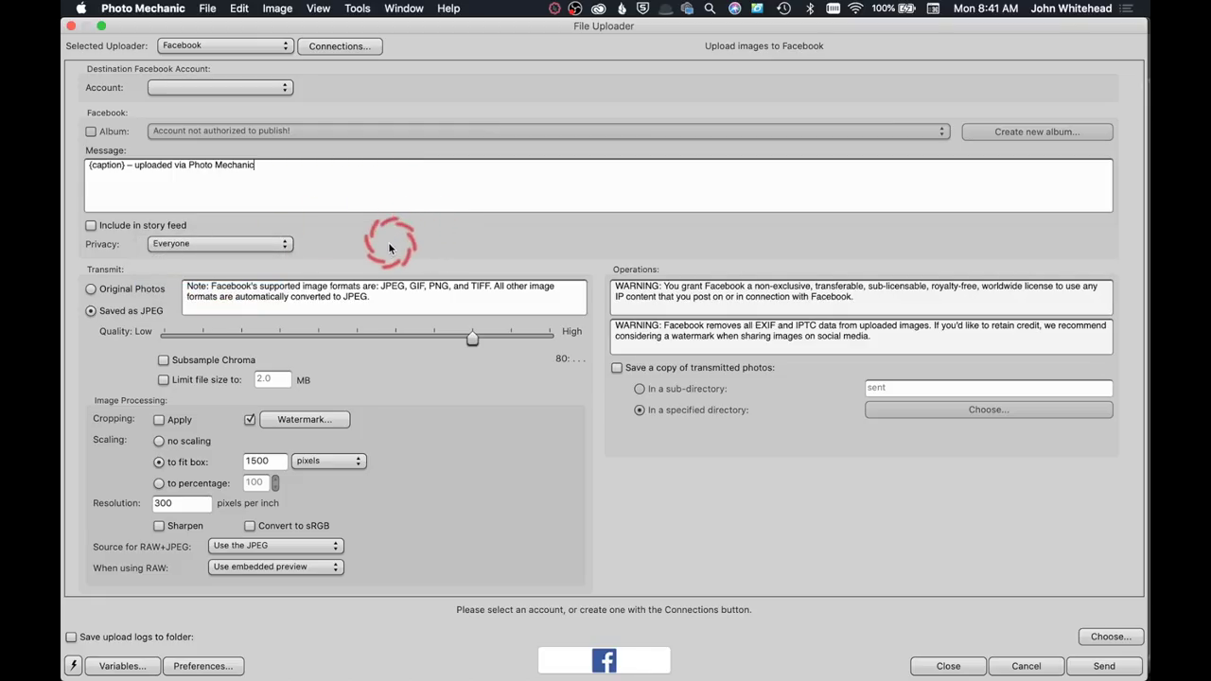
{"action": "left_click", "coordinate": [91, 225]}
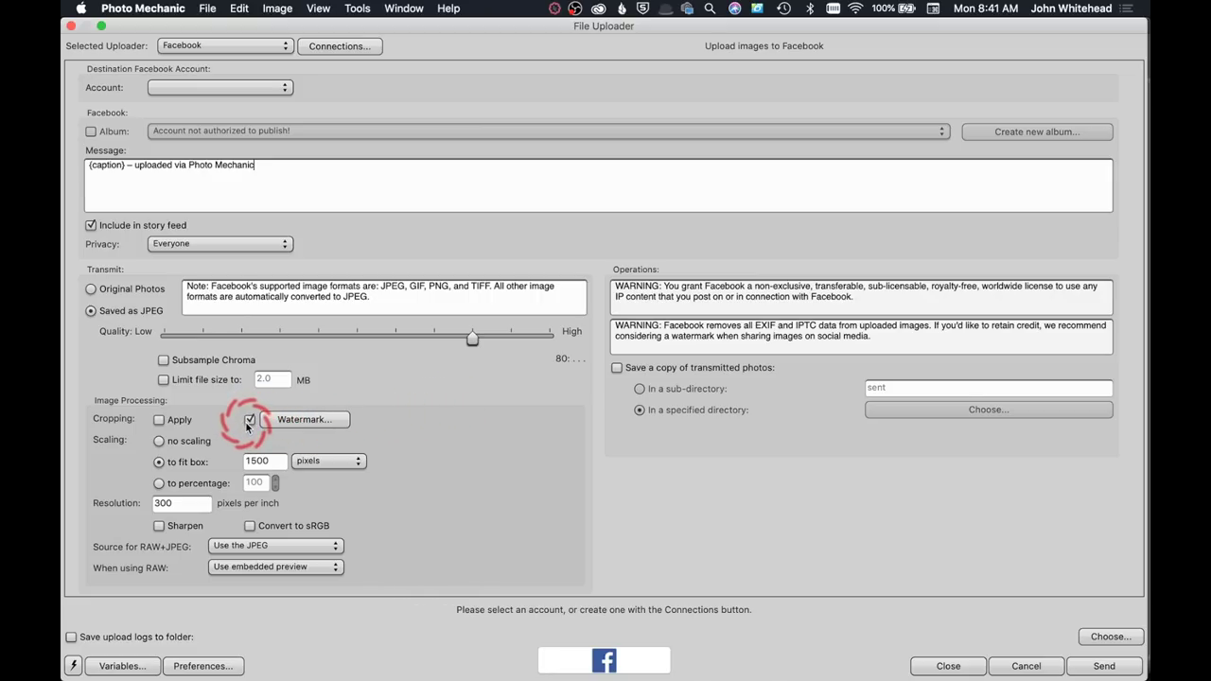
{"action": "left_click", "coordinate": [324, 422]}
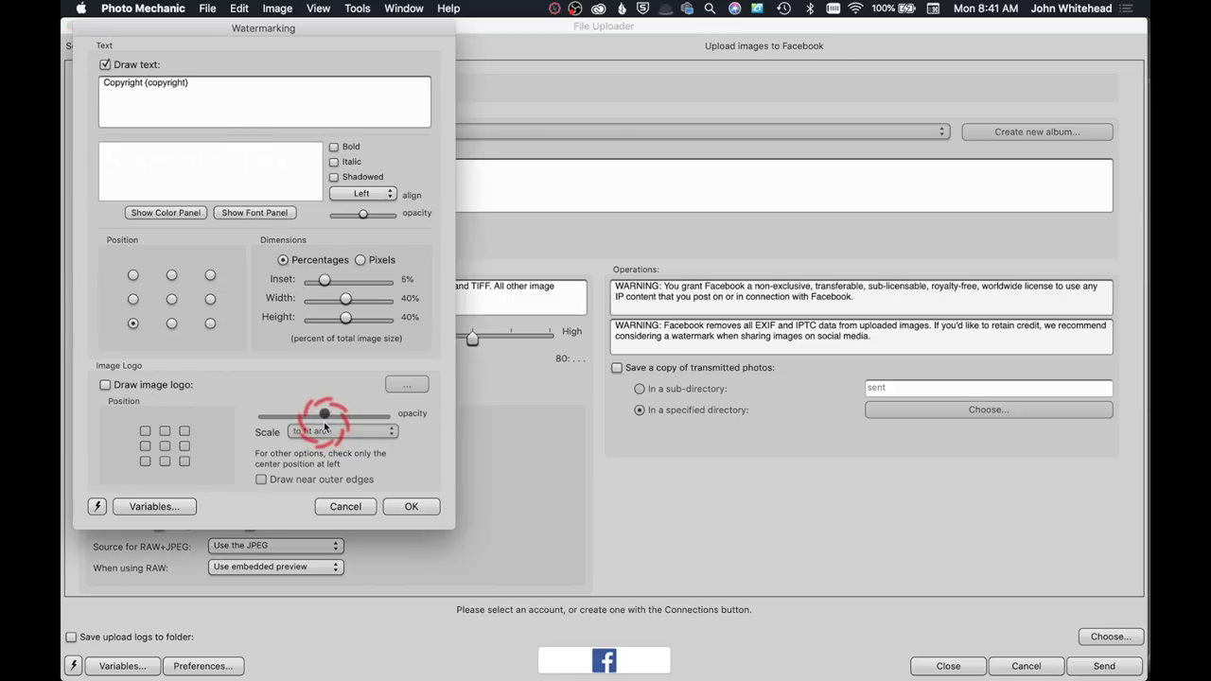
{"action": "left_click", "coordinate": [343, 506]}
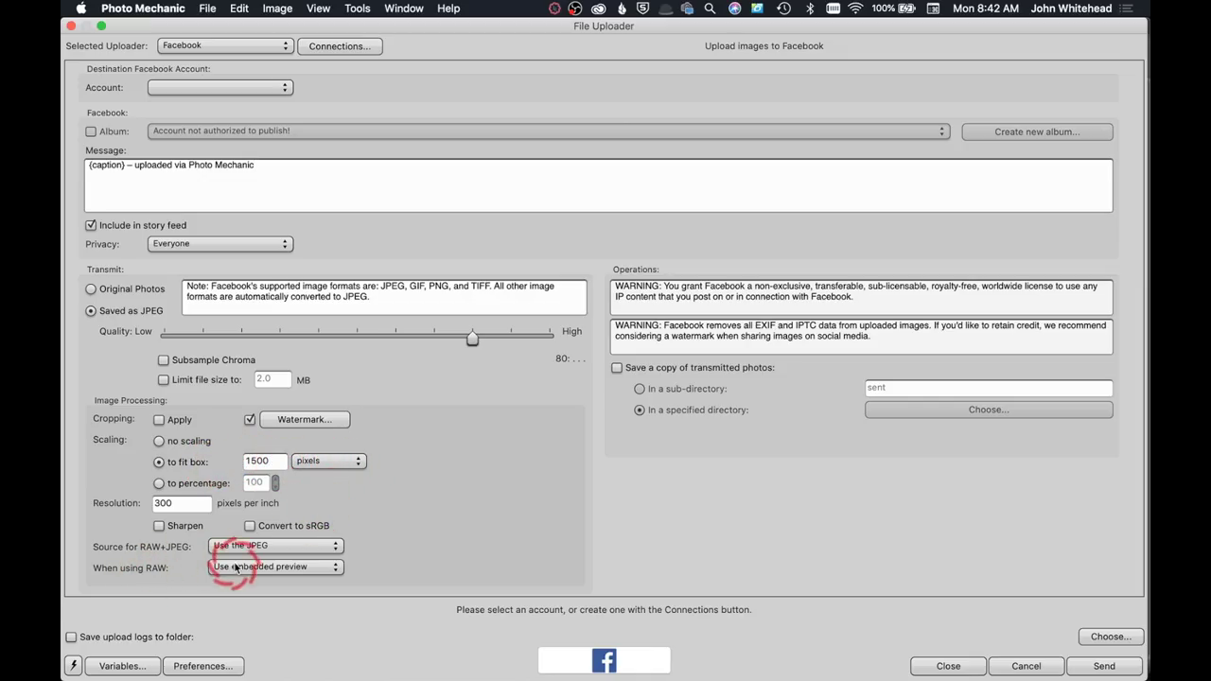
Enable Sharpen and Convert to sRGB, and keep Use embedded preview for RAW files
{"action": "left_click", "coordinate": [161, 526]}
{"action": "left_click", "coordinate": [251, 527]}
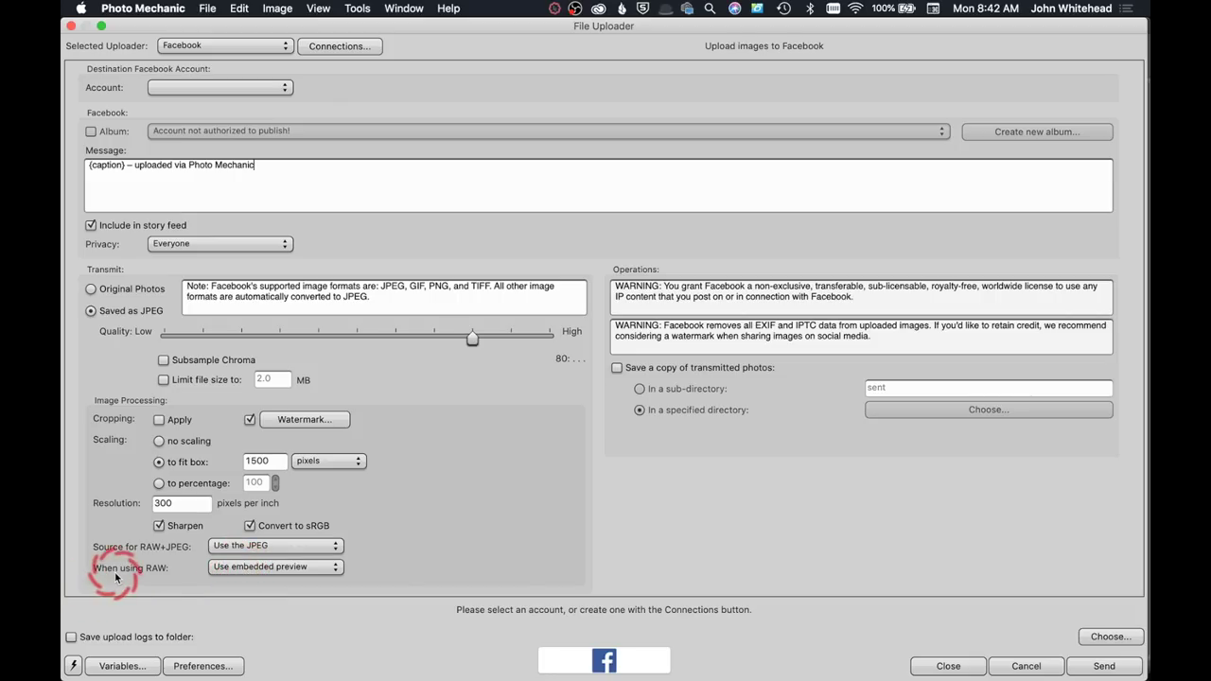
{"action": "left_click", "coordinate": [265, 568]}
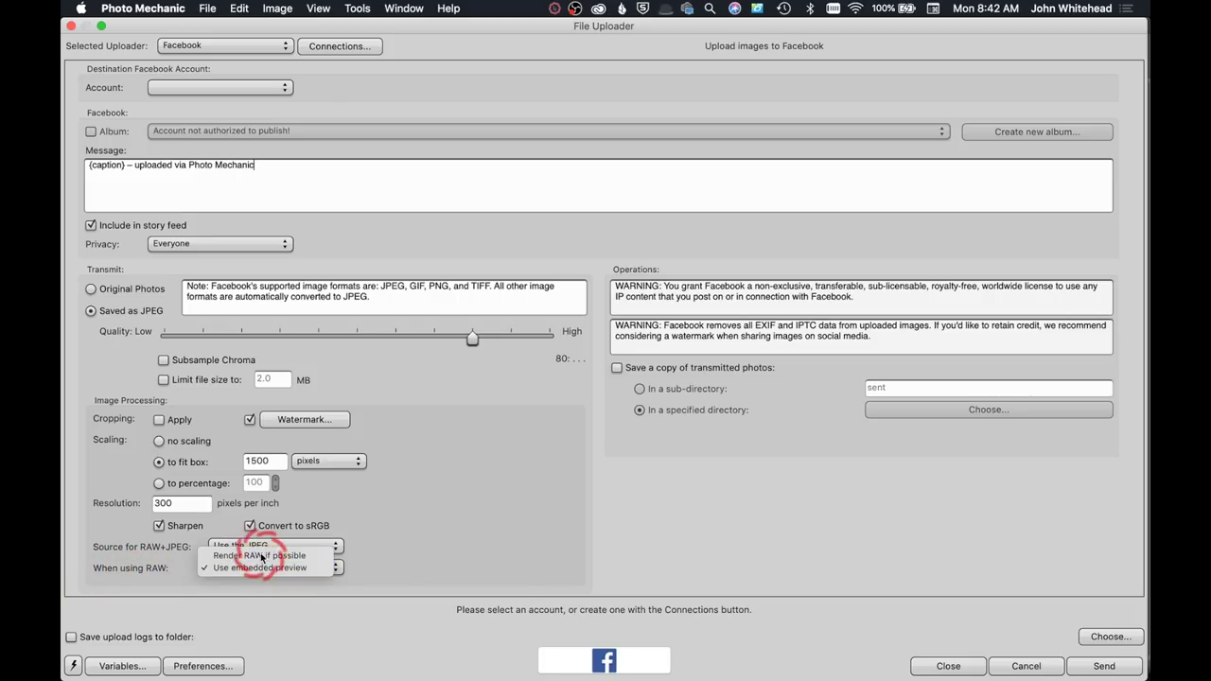
{"action": "left_click", "coordinate": [248, 555]}
{"action": "left_click", "coordinate": [265, 571]}
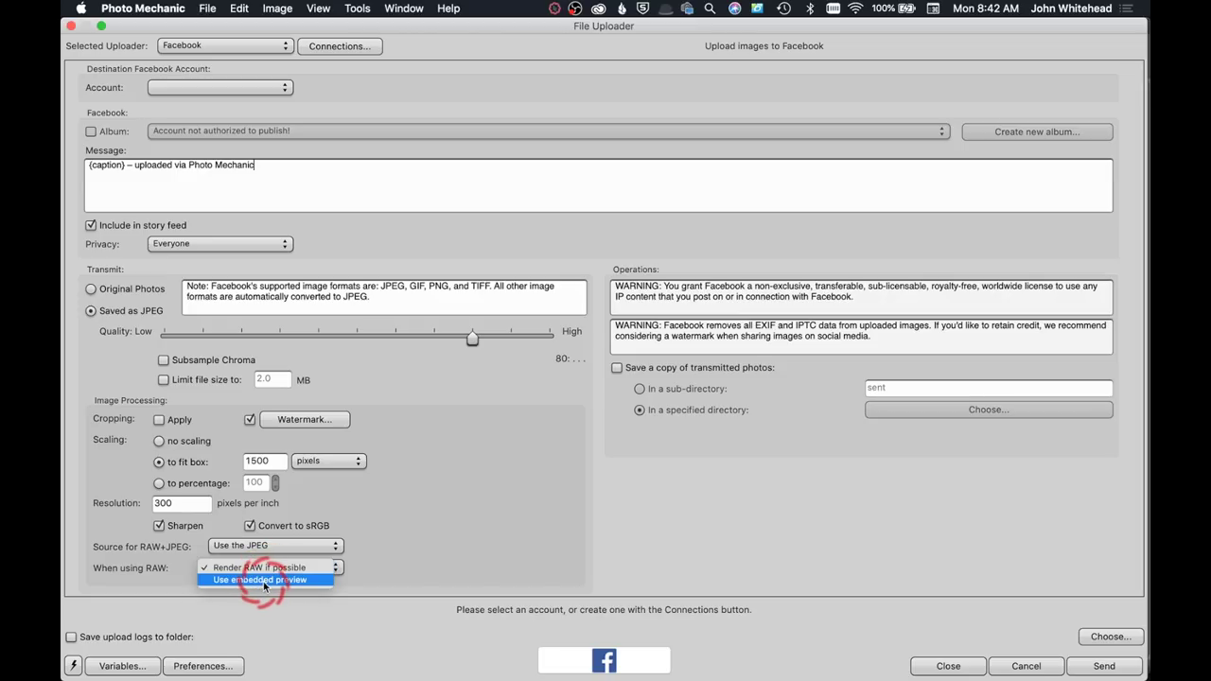
{"action": "left_click", "coordinate": [260, 579]}
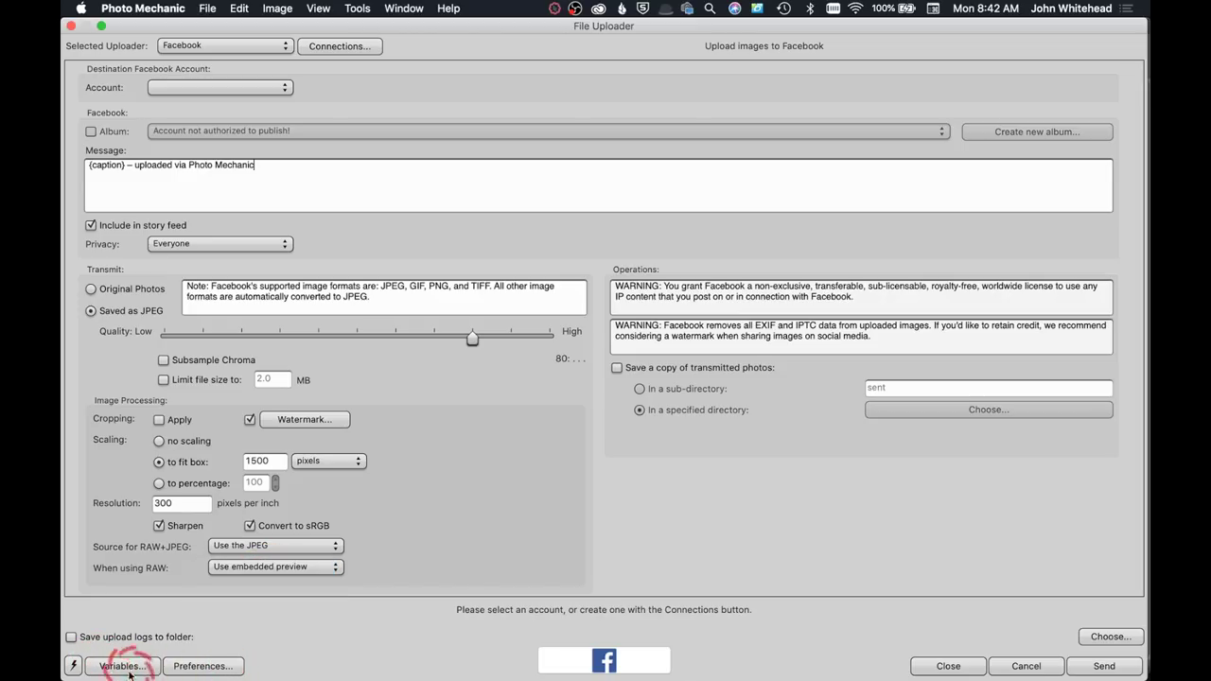
{"action": "left_click", "coordinate": [201, 666]}
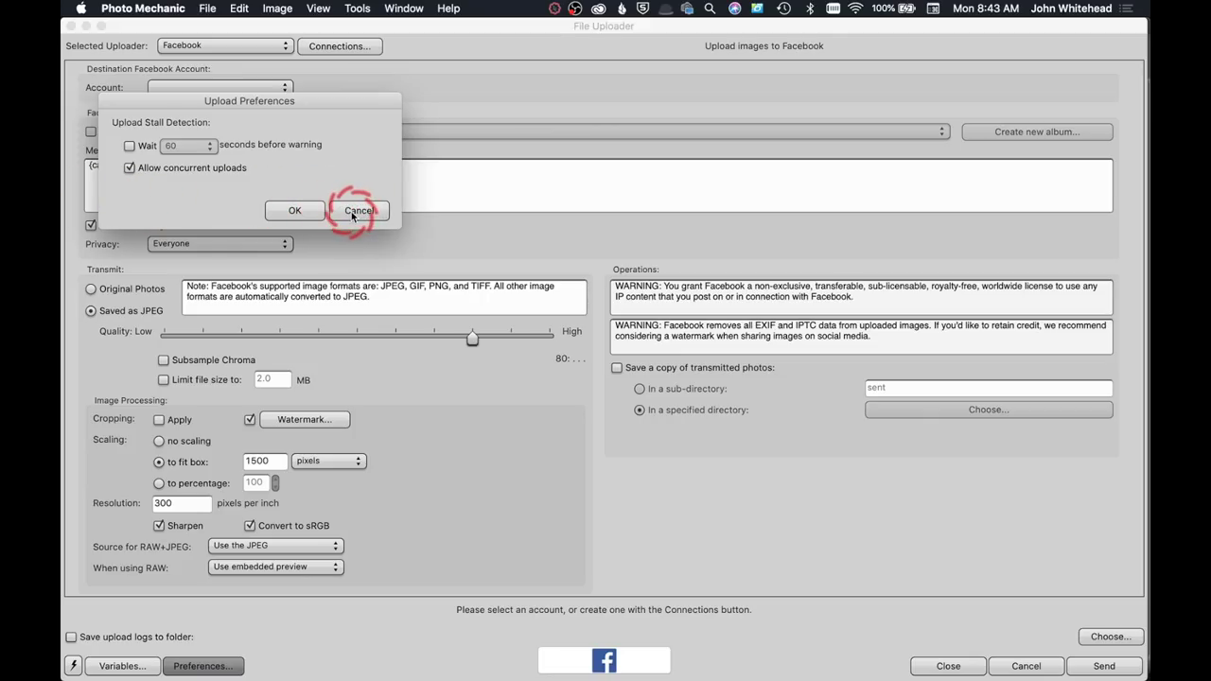
{"action": "left_click", "coordinate": [349, 211]}
{"action": "left_click", "coordinate": [122, 666]}
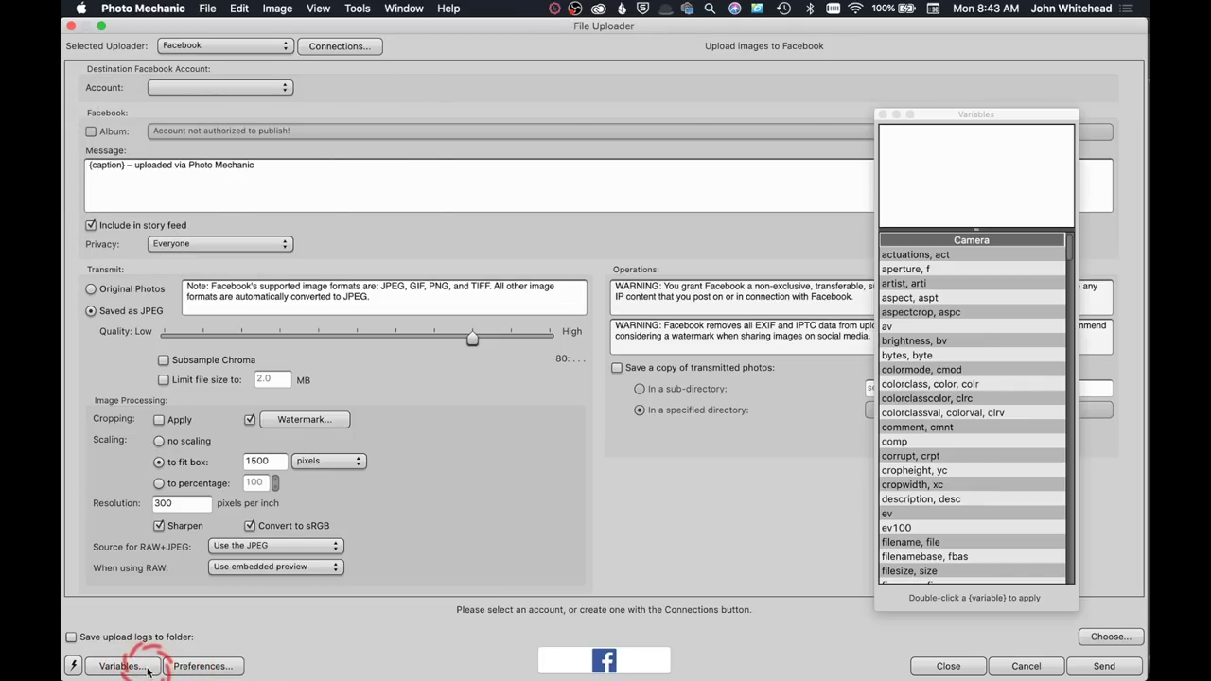
{"action": "left_click", "coordinate": [883, 114]}
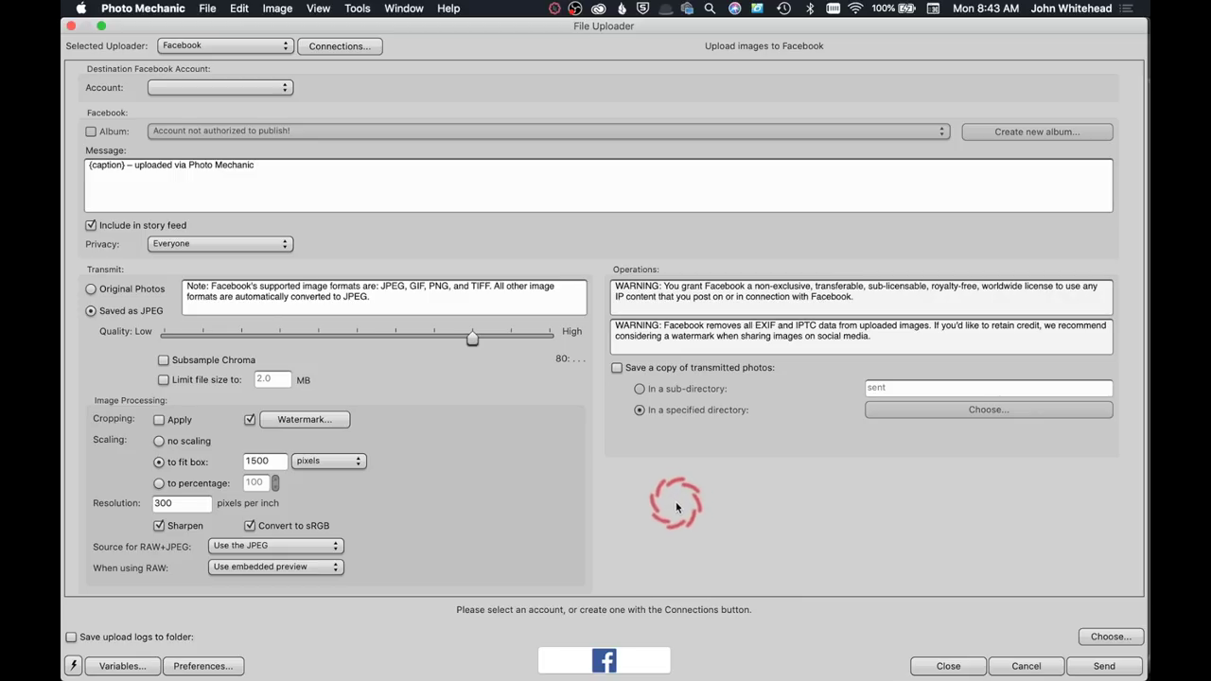
Close the File Uploader without uploading anything
{"action": "left_click", "coordinate": [933, 669]}
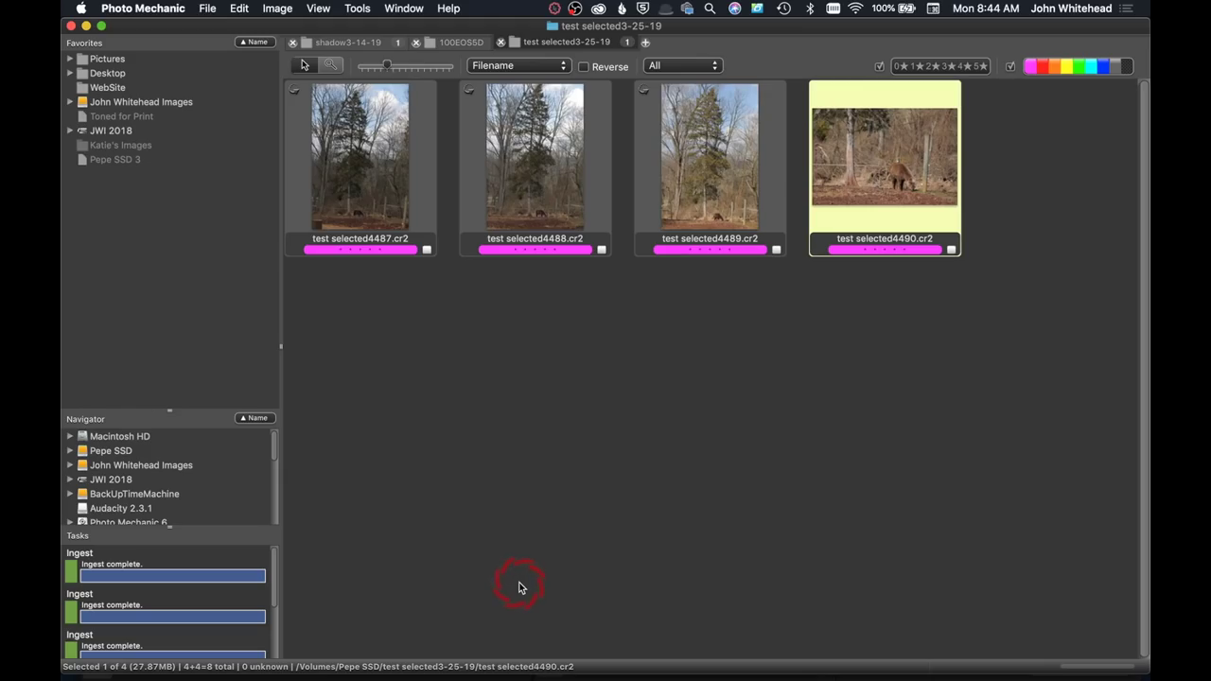